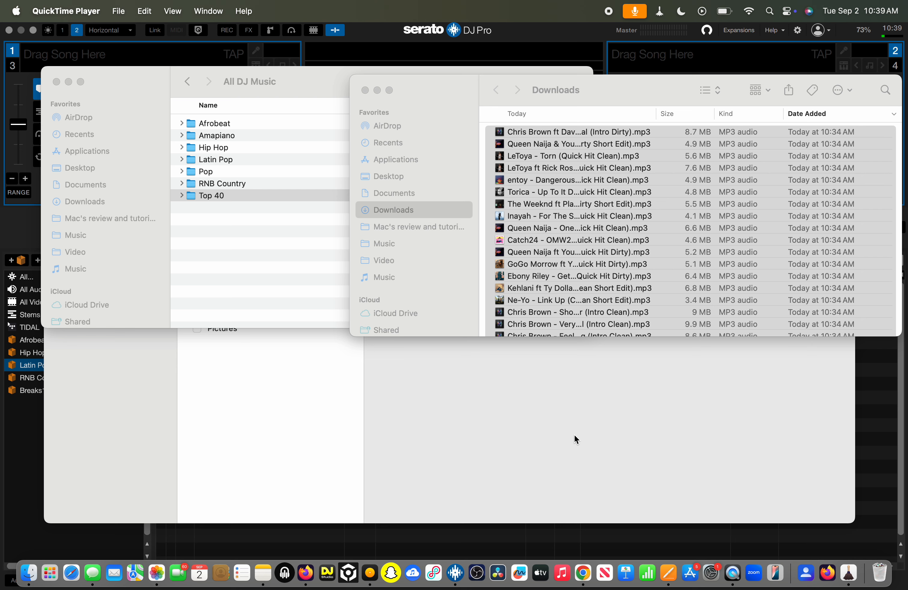
Step: Switch to Finder and check the musical genre in the file info of "Chris Brown ft Davido & Lojay - Sensational (Intro Dirty).mp3" in Downloads
{"action": "left_click", "coordinate": [574, 435]}
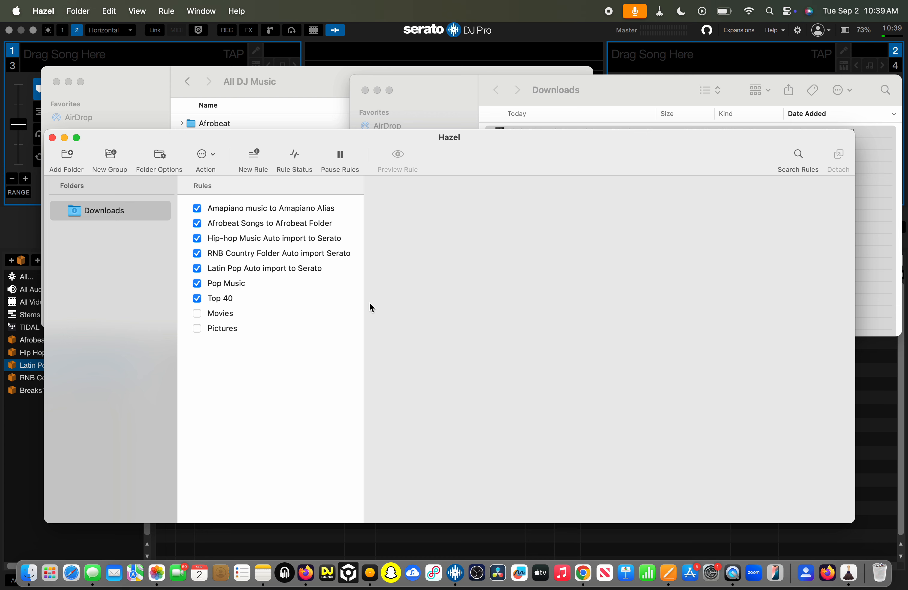
{"action": "key", "text": "super+Tab"}
{"action": "key", "text": "super+Tab"}
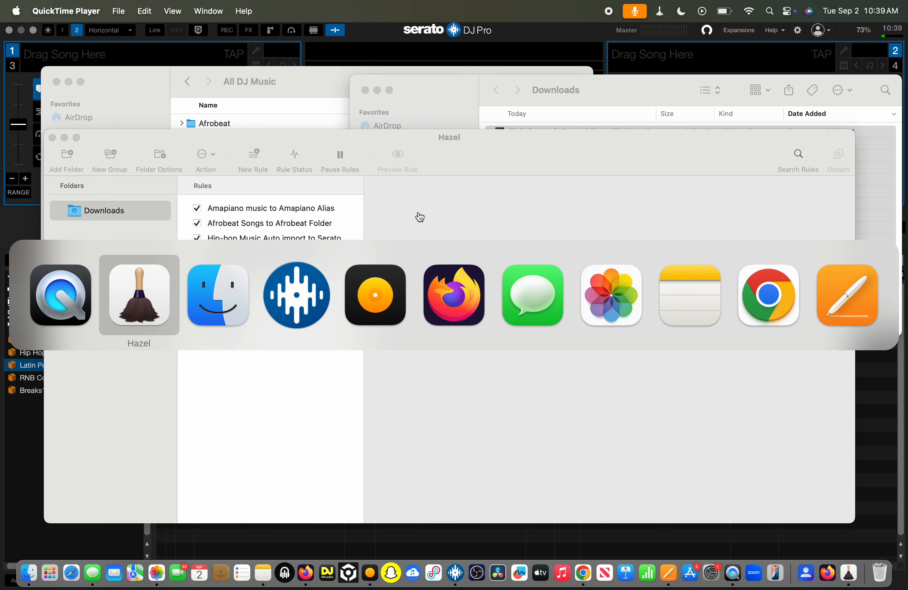
{"action": "key", "text": "super+Tab"}
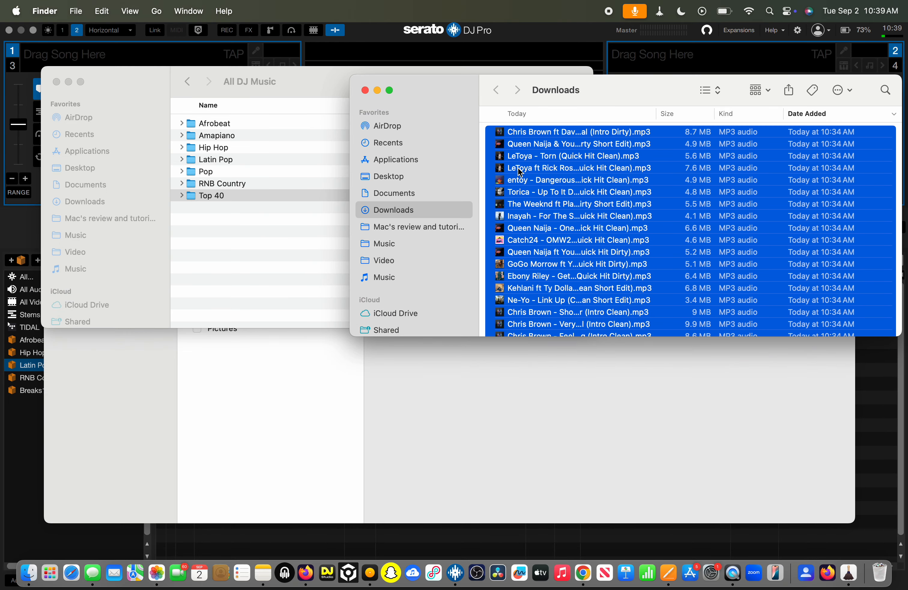
{"action": "left_click", "coordinate": [529, 135]}
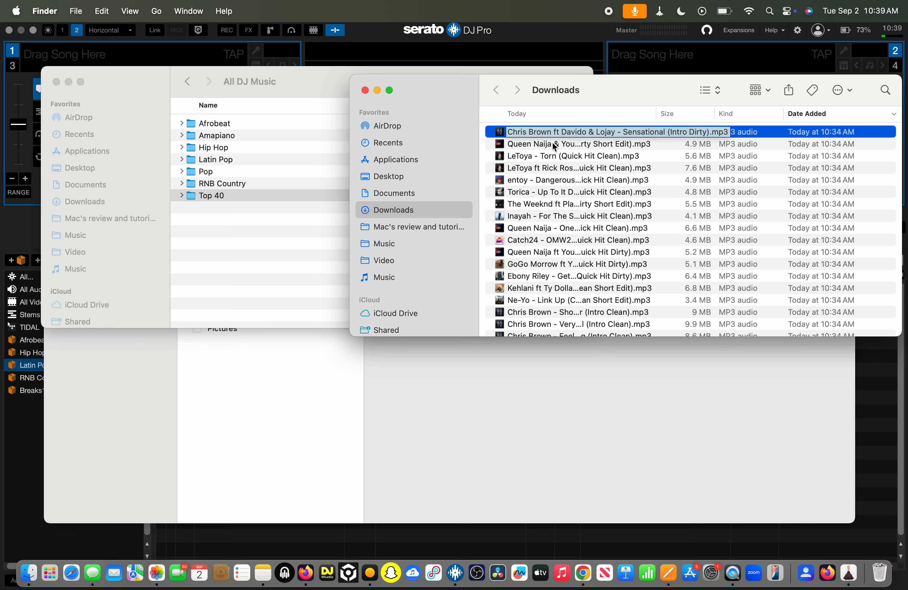
{"action": "right_click", "coordinate": [526, 133]}
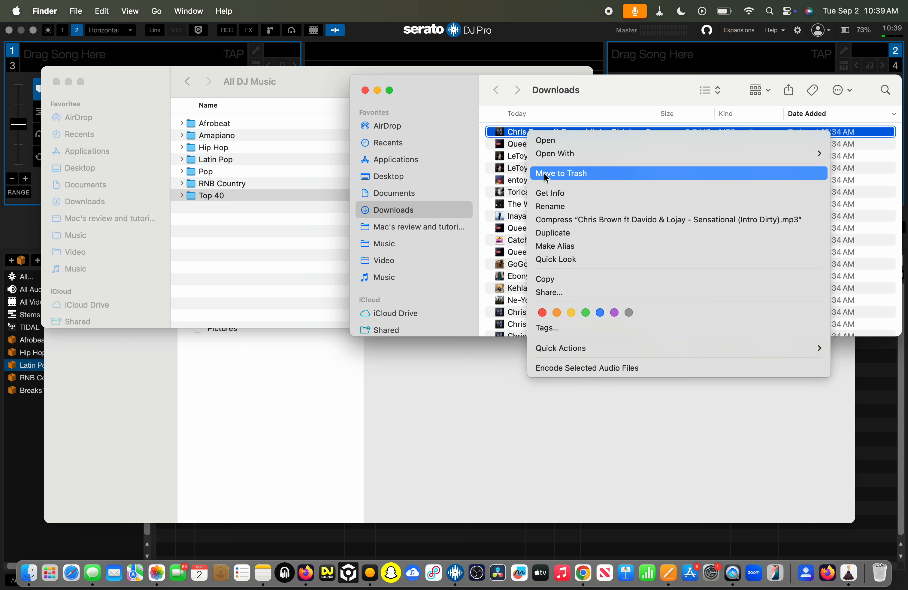
{"action": "left_click", "coordinate": [565, 190]}
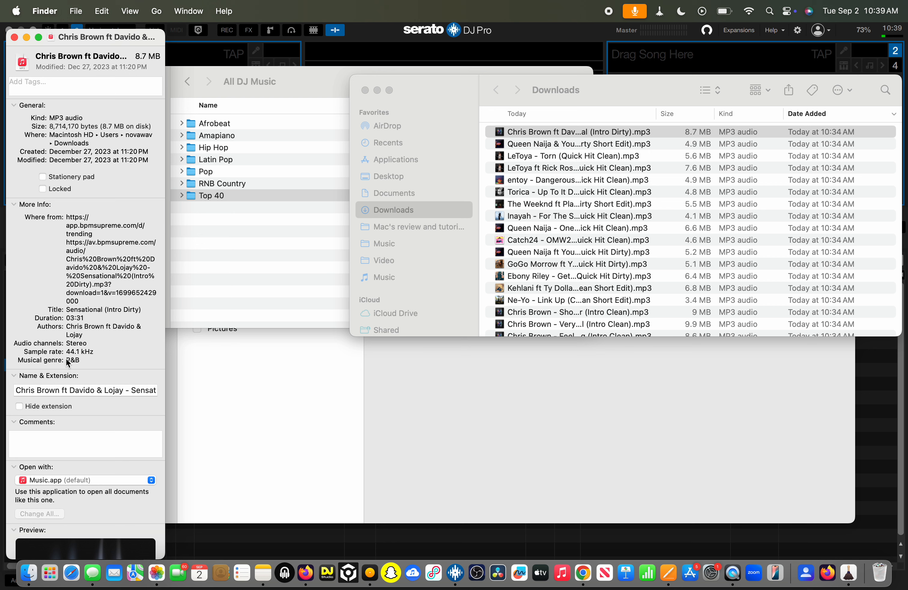
{"action": "left_click_drag", "start_coordinate": [66, 358], "coordinate": [91, 358]}
{"action": "left_click", "coordinate": [15, 37]}
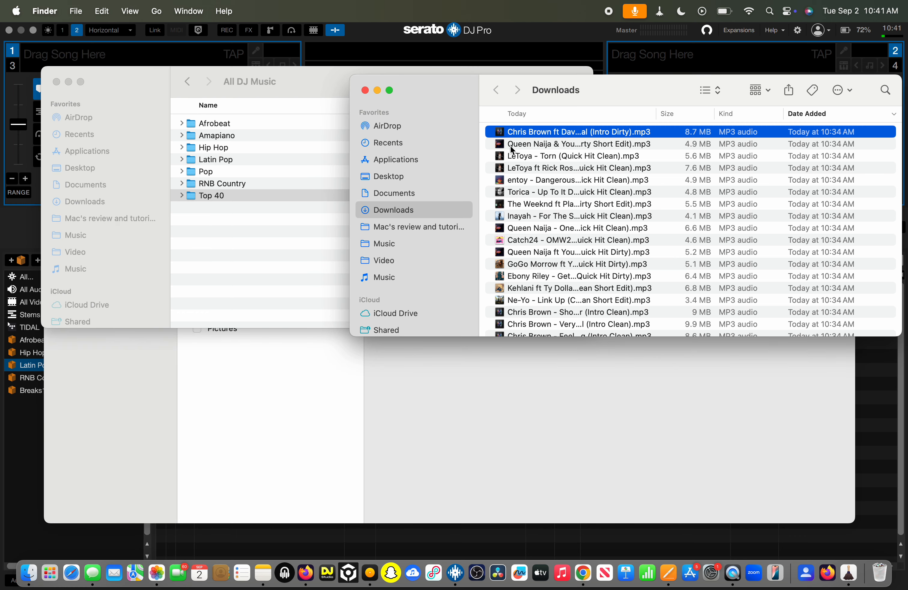
Step: Switch to Hazel, add a new rule named "R&B Music" for the Downloads folder and turn the rule off
{"action": "left_click", "coordinate": [349, 418]}
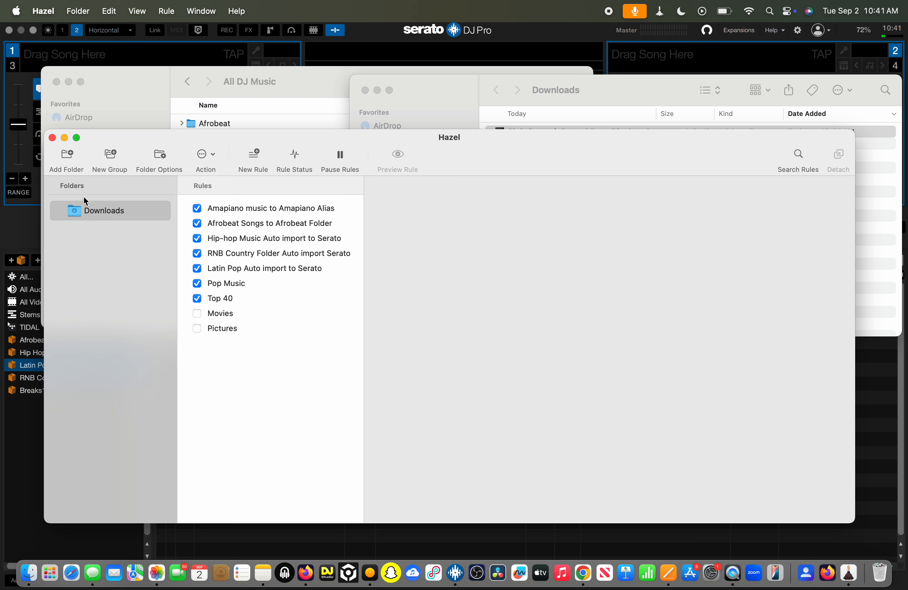
{"action": "left_click", "coordinate": [71, 156]}
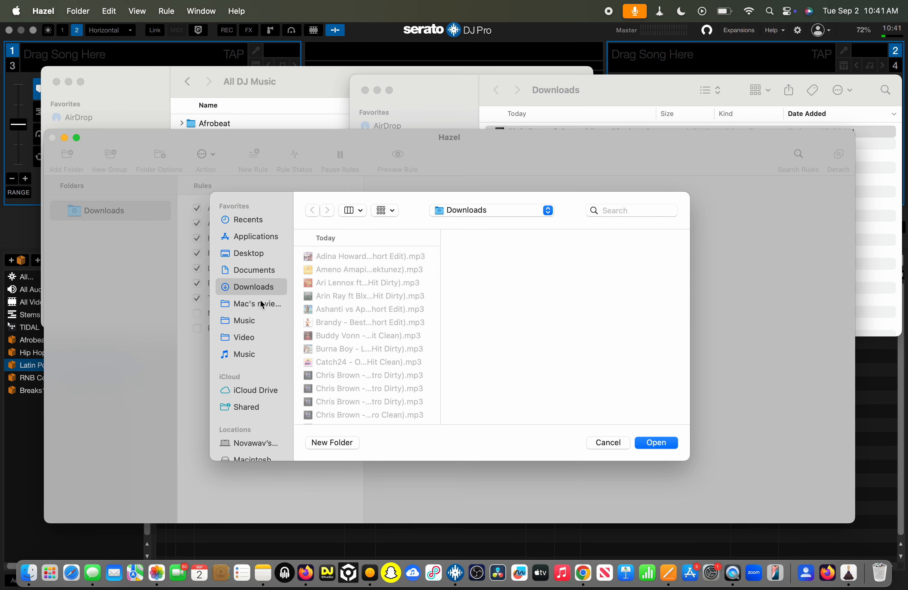
{"action": "left_click", "coordinate": [604, 444]}
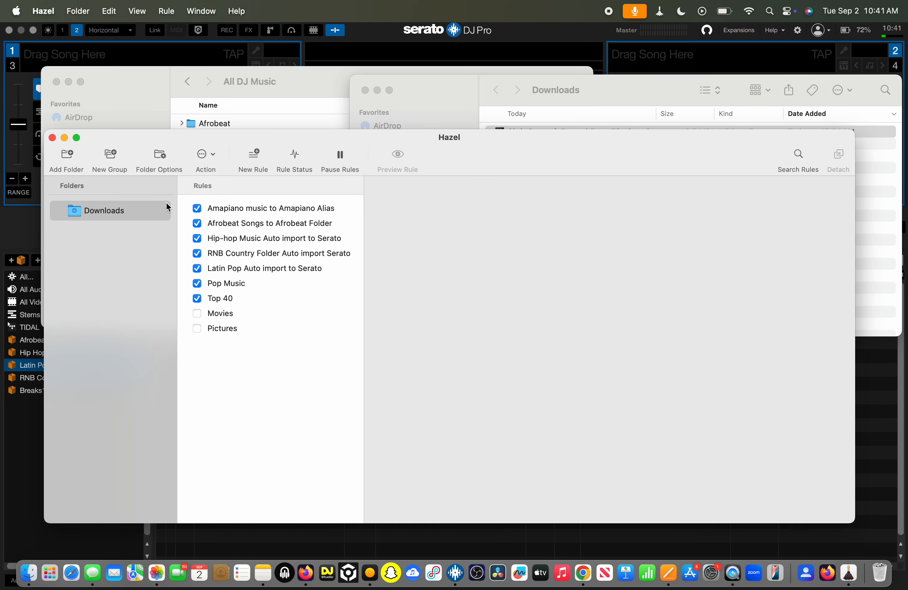
{"action": "left_click", "coordinate": [254, 153]}
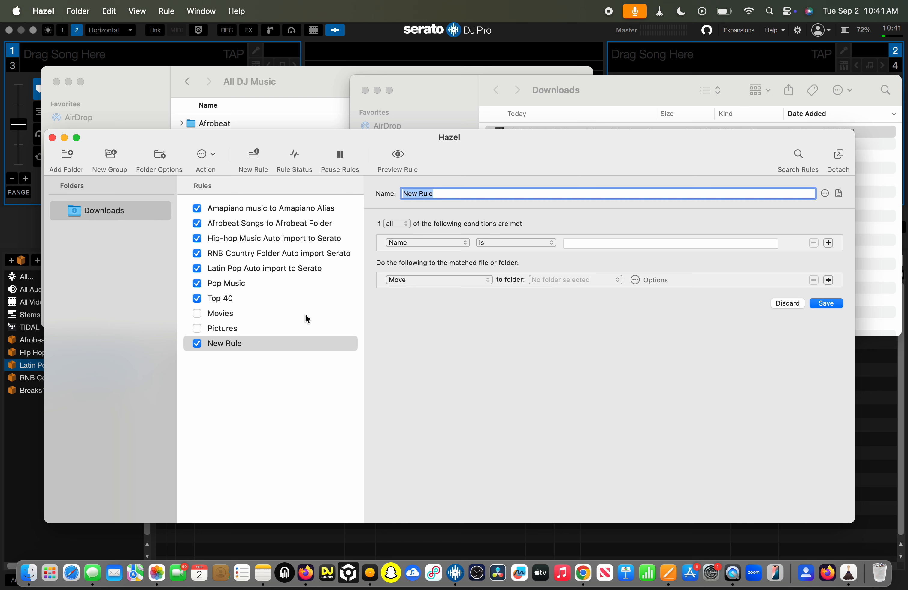
{"action": "type", "text": "R&B Music"}
{"action": "left_click", "coordinate": [198, 344]}
{"action": "left_click", "coordinate": [445, 242]}
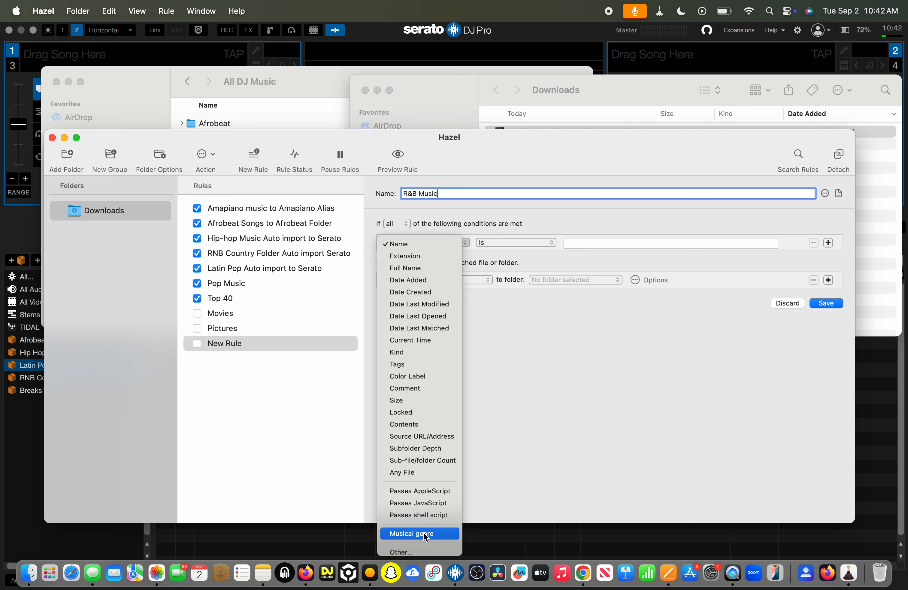
{"action": "scroll", "coordinate": [418, 511], "scroll_direction": "down", "scroll_amount": 1}
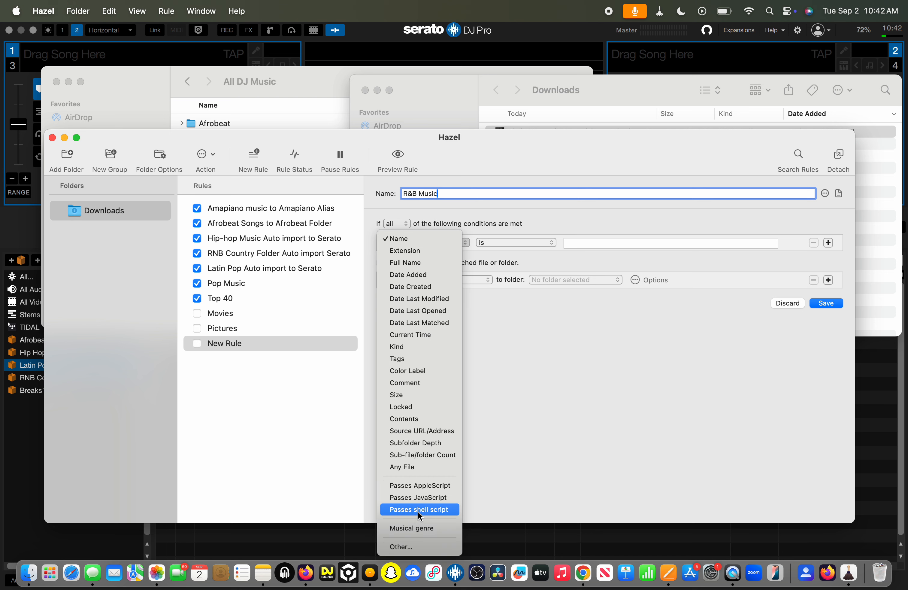
{"action": "left_click", "coordinate": [405, 543]}
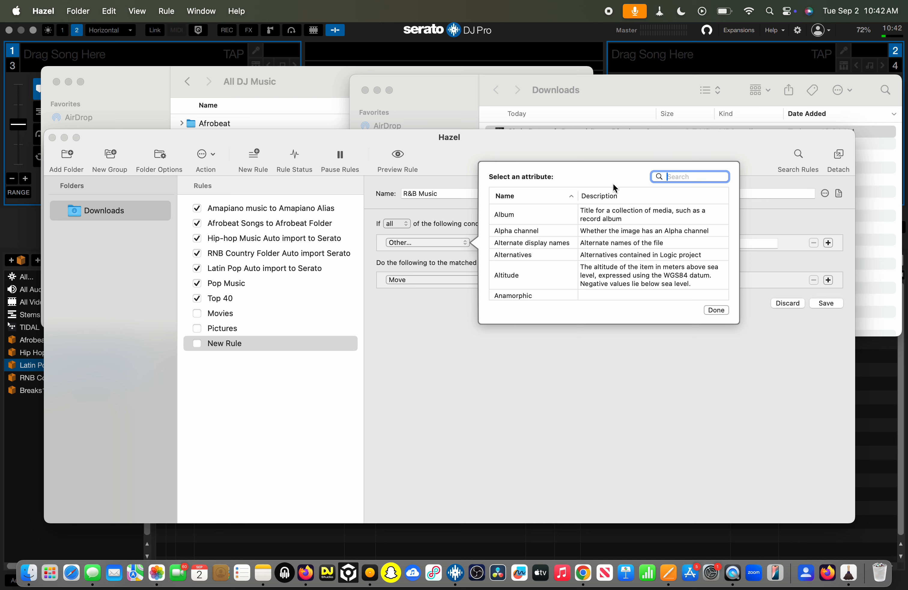
{"action": "type", "text": "music"}
{"action": "key", "text": "BackSpace"}
{"action": "key", "text": "BackSpace"}
{"action": "key", "text": "BackSpace"}
{"action": "key", "text": "BackSpace"}
{"action": "key", "text": "BackSpace"}
{"action": "type", "text": "genre"}
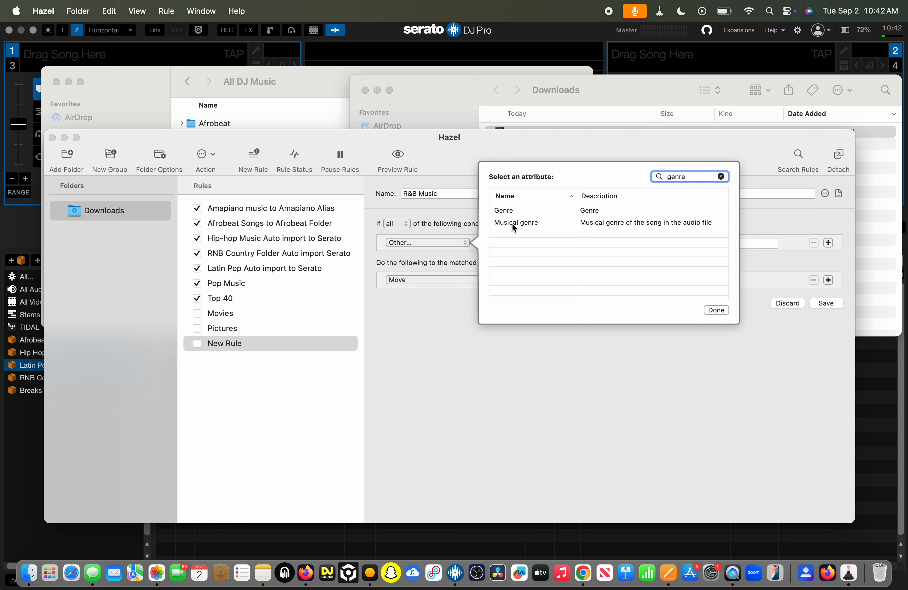
{"action": "left_click", "coordinate": [715, 310]}
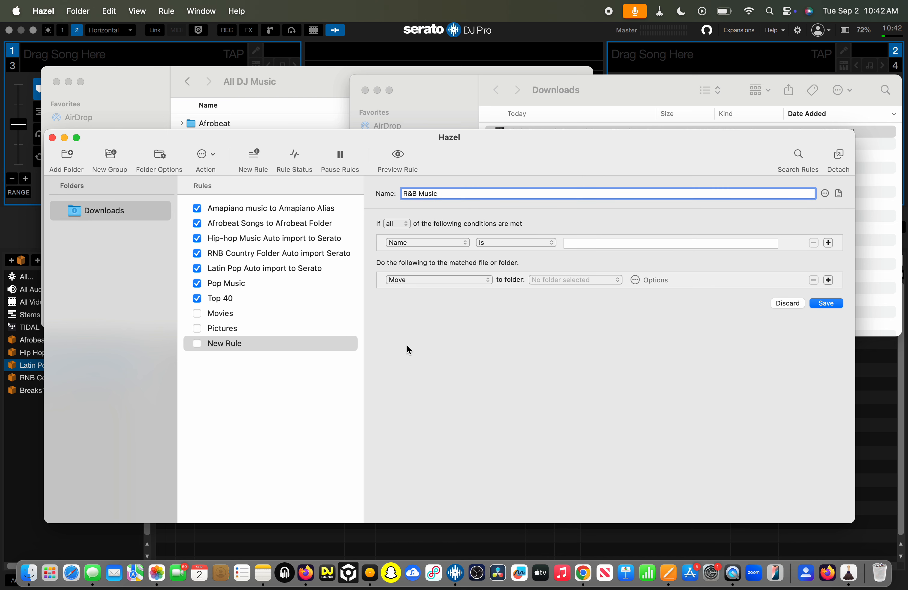
Step: Set the rule's condition to match files whose Musical genre is "R&B"
{"action": "left_click", "coordinate": [416, 243]}
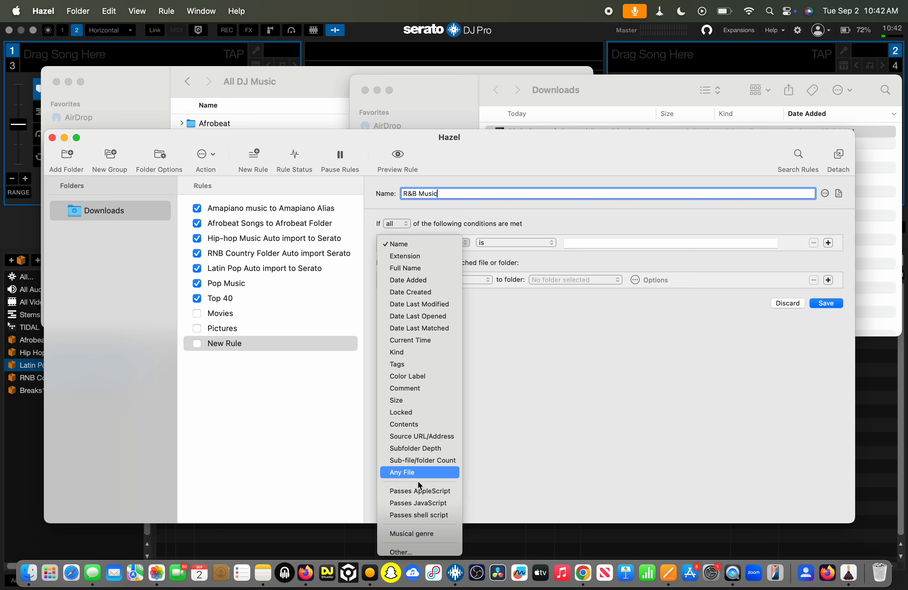
{"action": "left_click", "coordinate": [424, 536]}
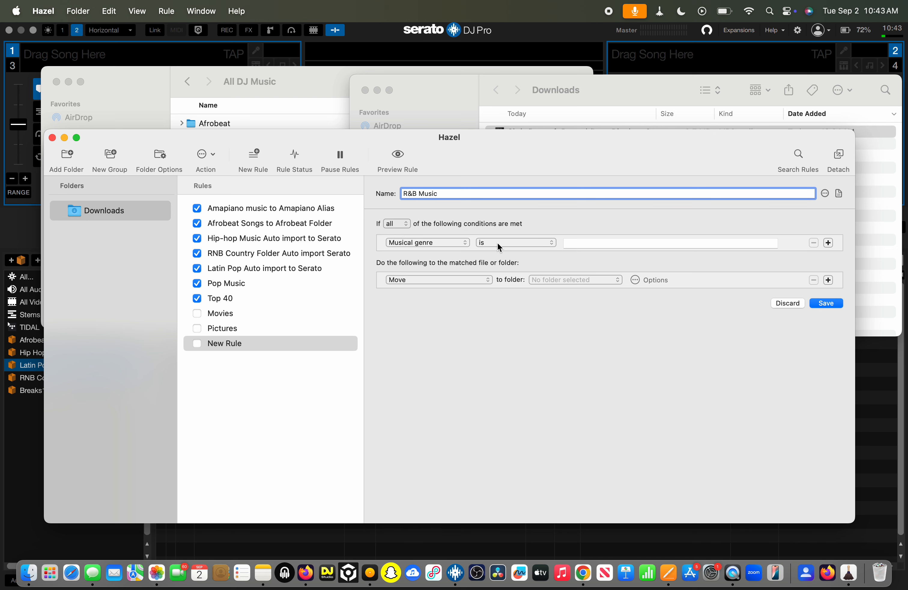
{"action": "left_click", "coordinate": [573, 242]}
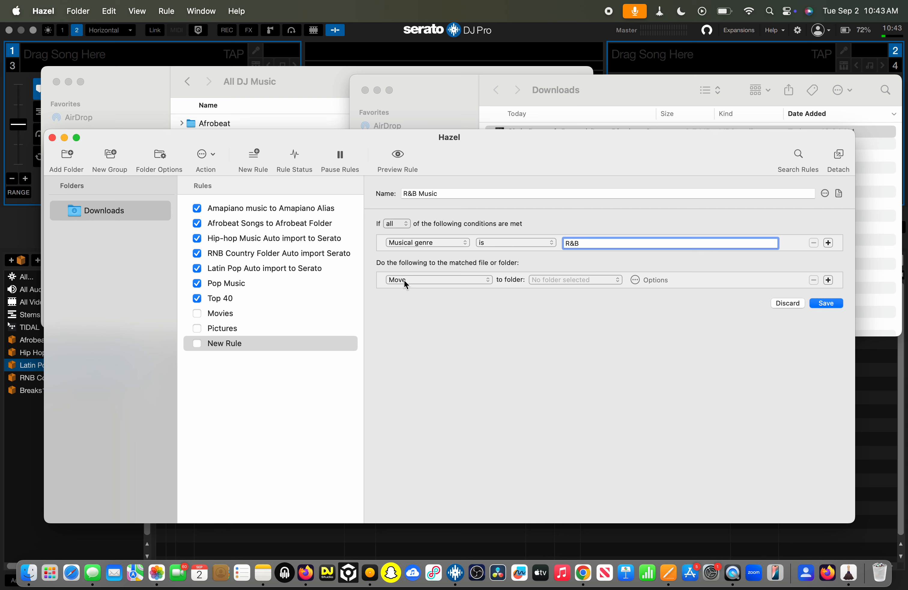
Step: Create a folder named "R&B" inside Music > All DJ Music and choose it as the destination of the rule's Move action
{"action": "left_click", "coordinate": [553, 280]}
{"action": "left_click", "coordinate": [552, 345]}
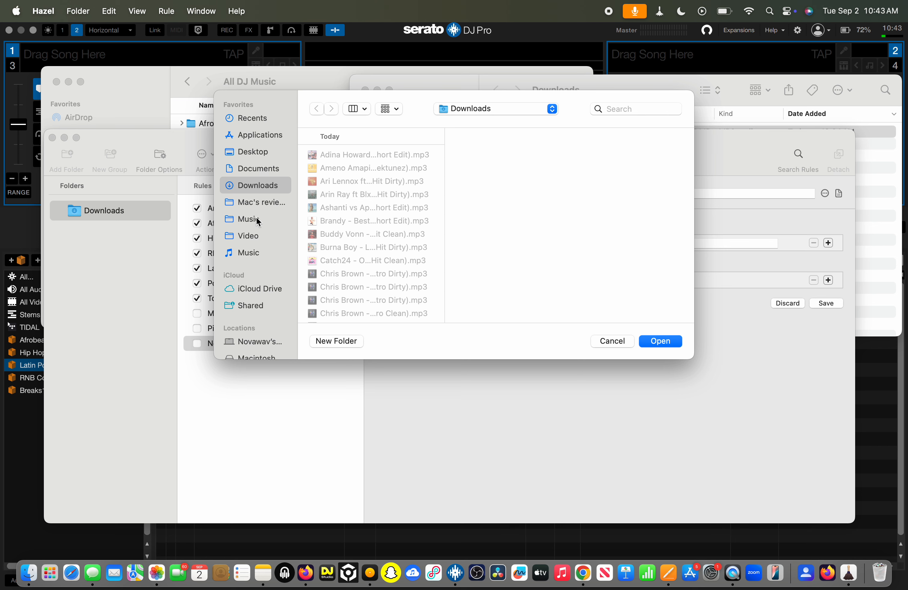
{"action": "left_click", "coordinate": [248, 253]}
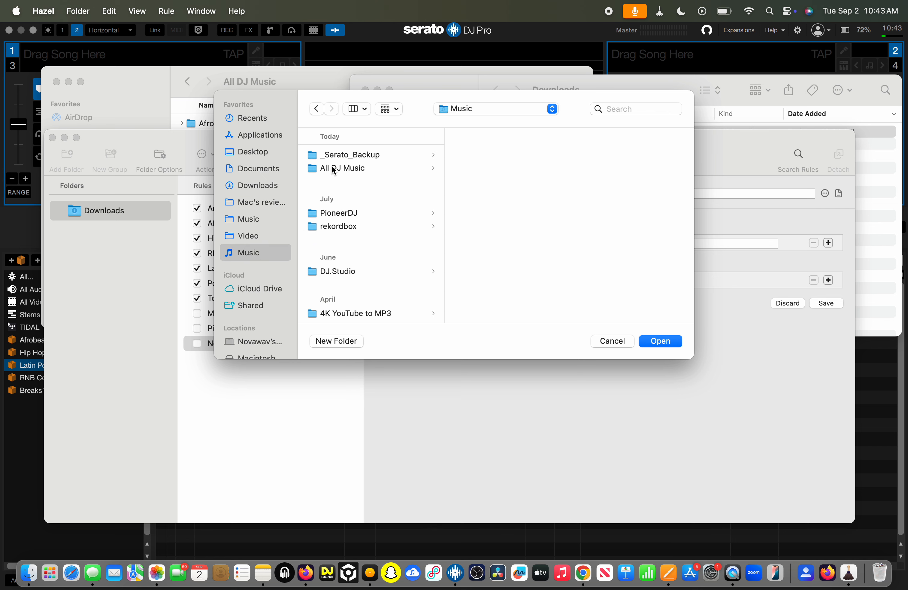
{"action": "left_click", "coordinate": [359, 168]}
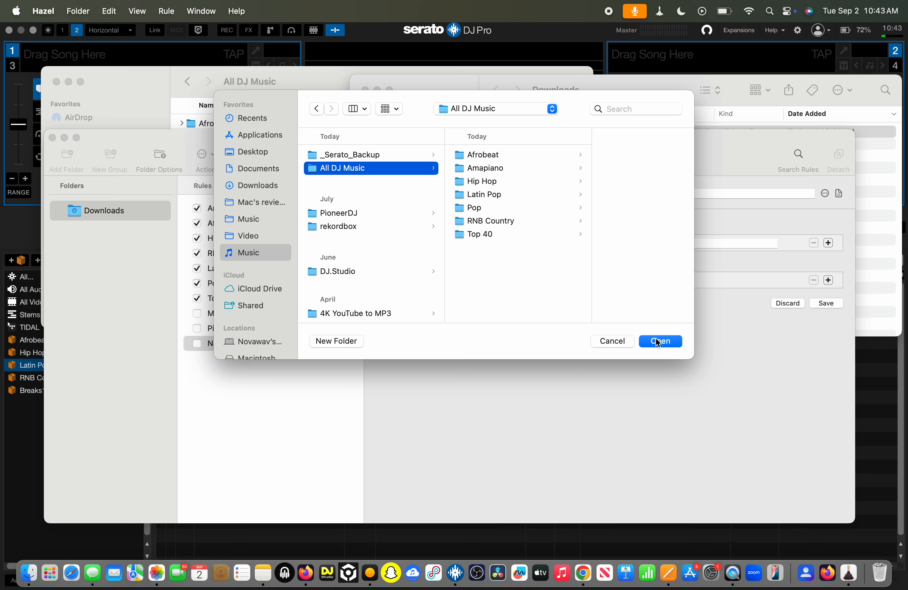
{"action": "left_click", "coordinate": [349, 340]}
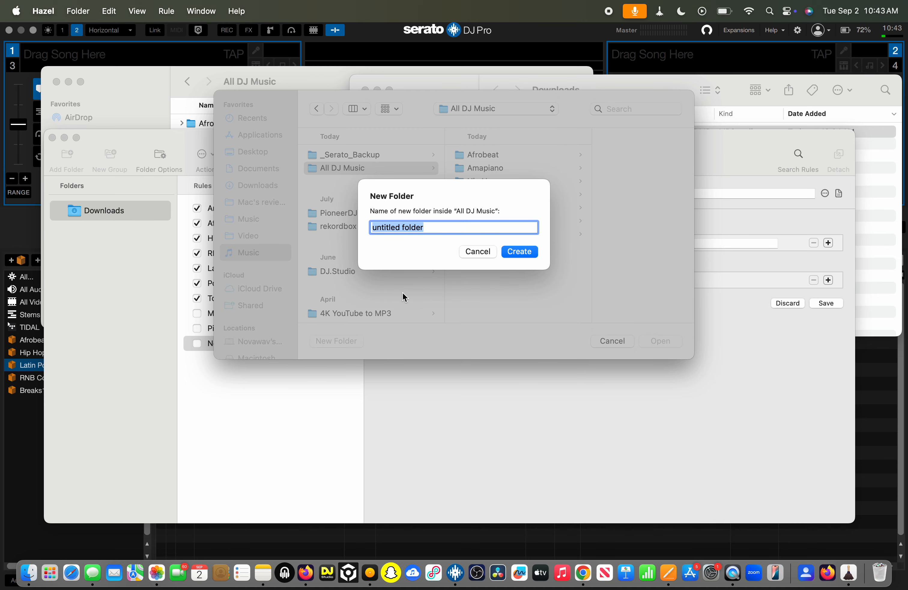
{"action": "type", "text": "R&B"}
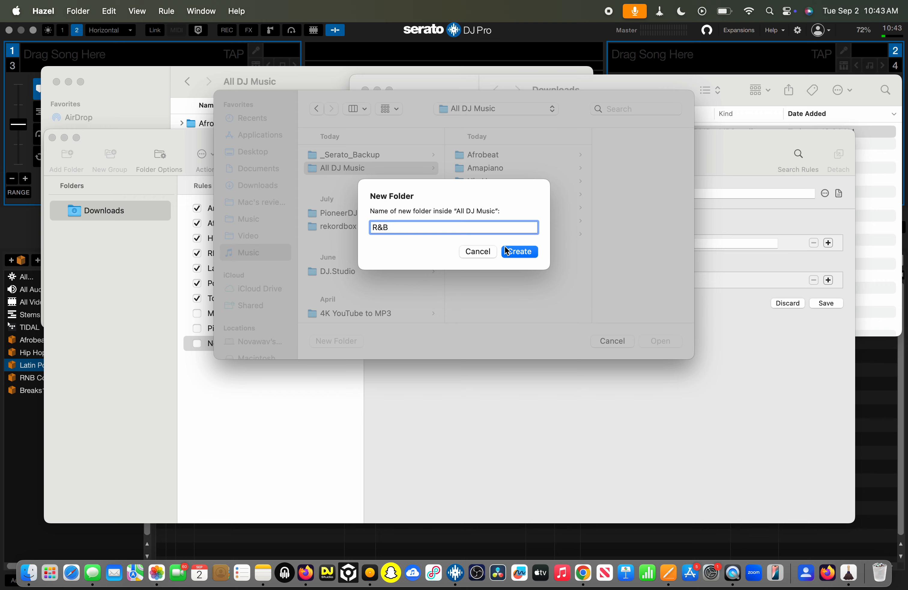
{"action": "left_click", "coordinate": [520, 251]}
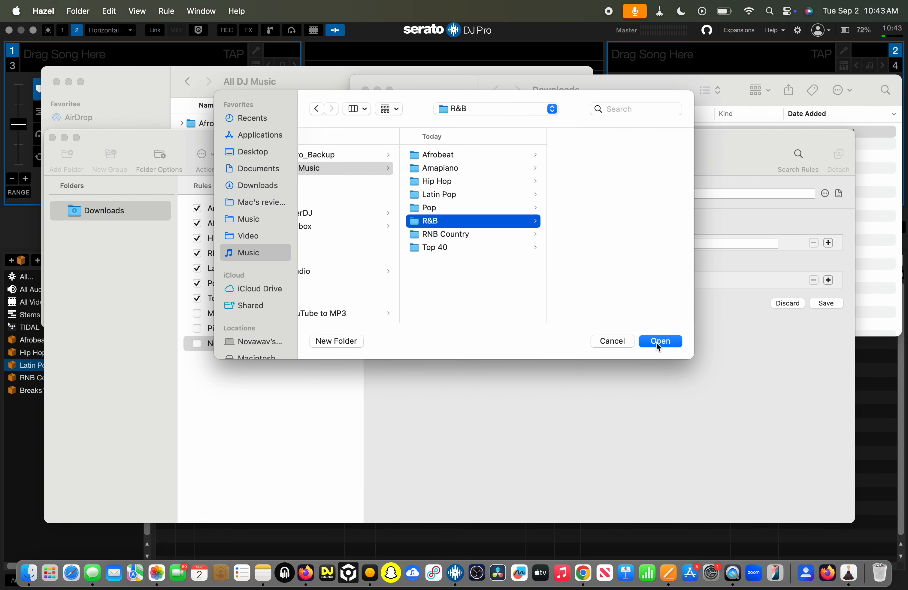
{"action": "left_click", "coordinate": [657, 342]}
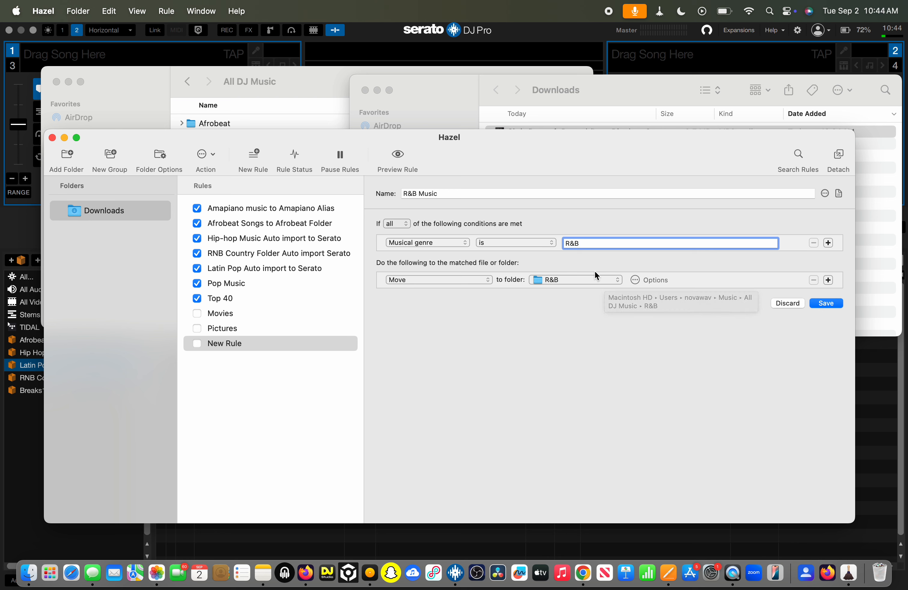
Step: Save the R&B Music rule and enable it for the Downloads folder
{"action": "left_click", "coordinate": [823, 303]}
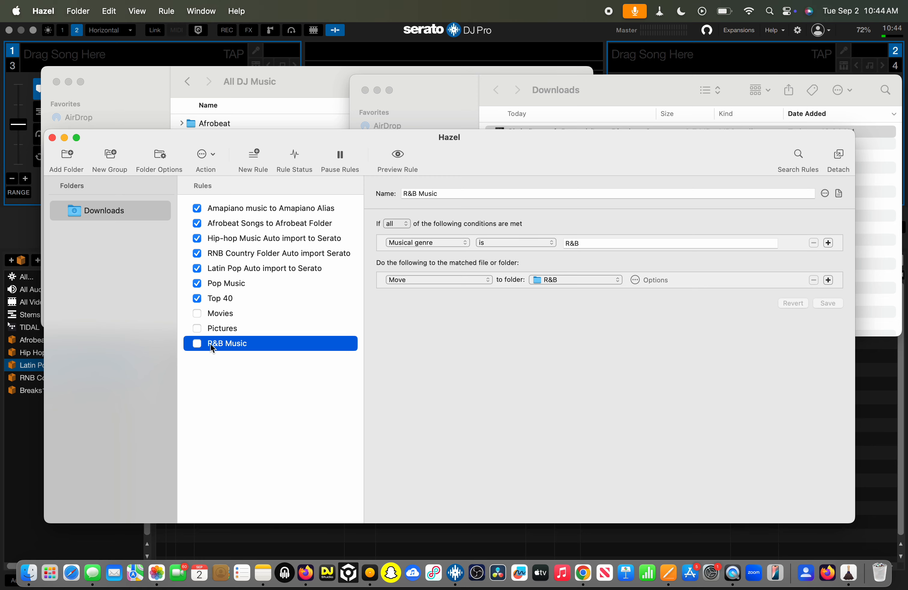
{"action": "left_click", "coordinate": [194, 343]}
Step: Switch to Finder and examine the songs in Downloads and the contents of the R&B folder inside All DJ Music
{"action": "key", "text": "super+Tab"}
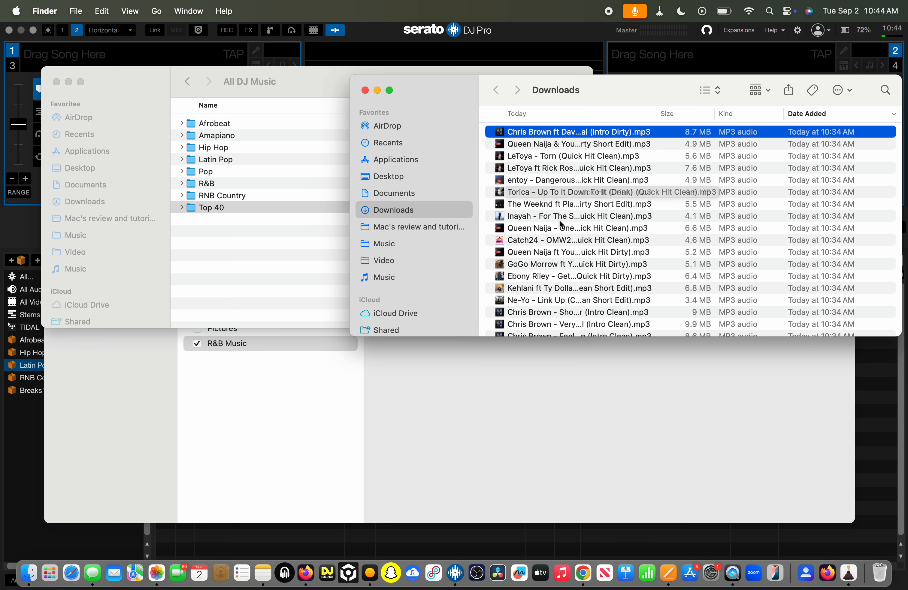
{"action": "scroll", "coordinate": [561, 224], "scroll_direction": "down", "scroll_amount": 3}
{"action": "scroll", "coordinate": [562, 224], "scroll_direction": "down", "scroll_amount": 8}
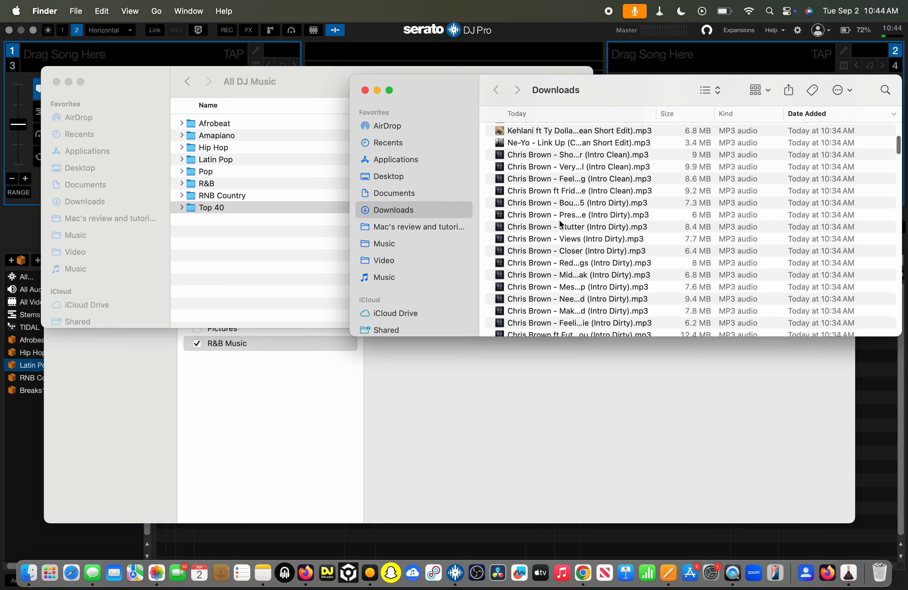
{"action": "scroll", "coordinate": [561, 224], "scroll_direction": "down", "scroll_amount": 5}
{"action": "scroll", "coordinate": [561, 225], "scroll_direction": "up", "scroll_amount": 15}
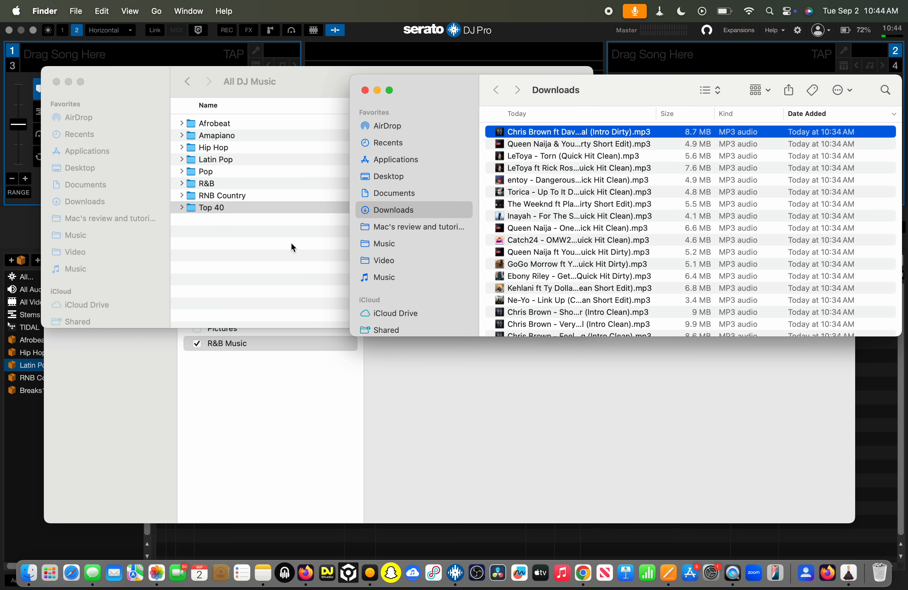
{"action": "left_click", "coordinate": [261, 256]}
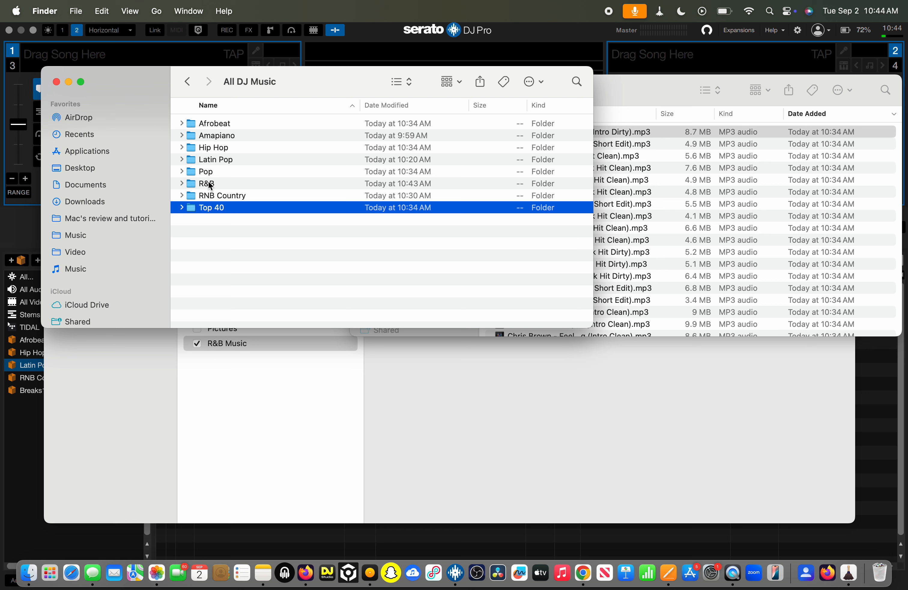
{"action": "left_click", "coordinate": [215, 183]}
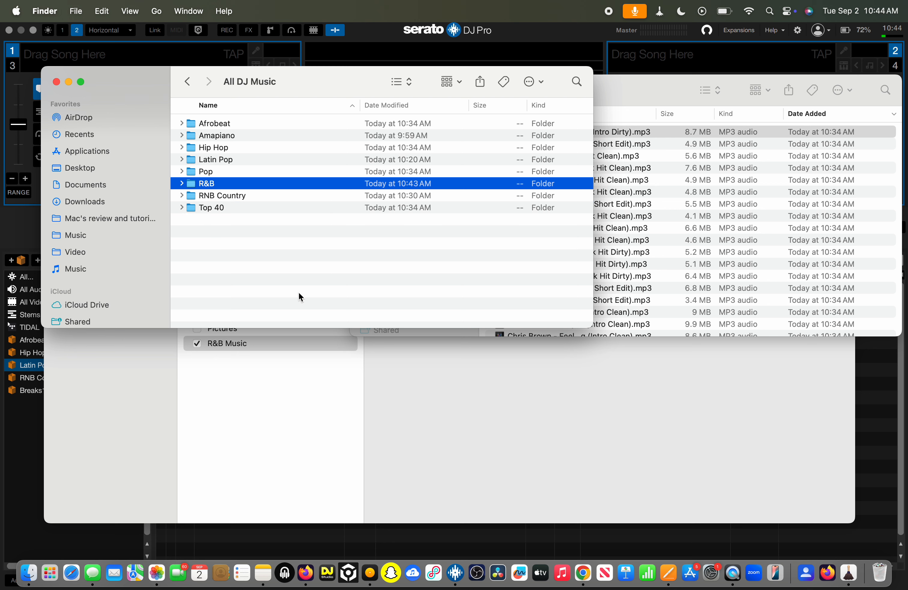
{"action": "double_click", "coordinate": [211, 183]}
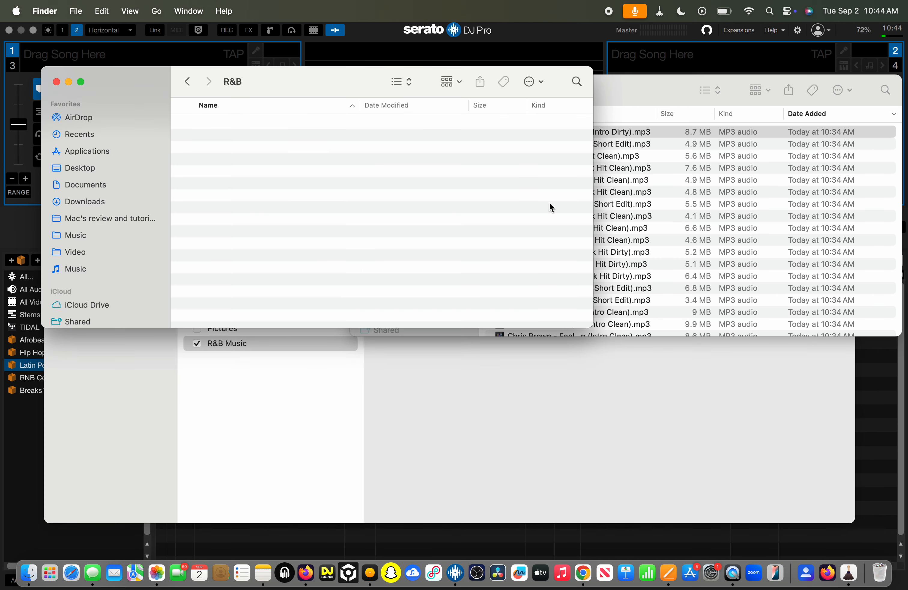
{"action": "left_click", "coordinate": [601, 98]}
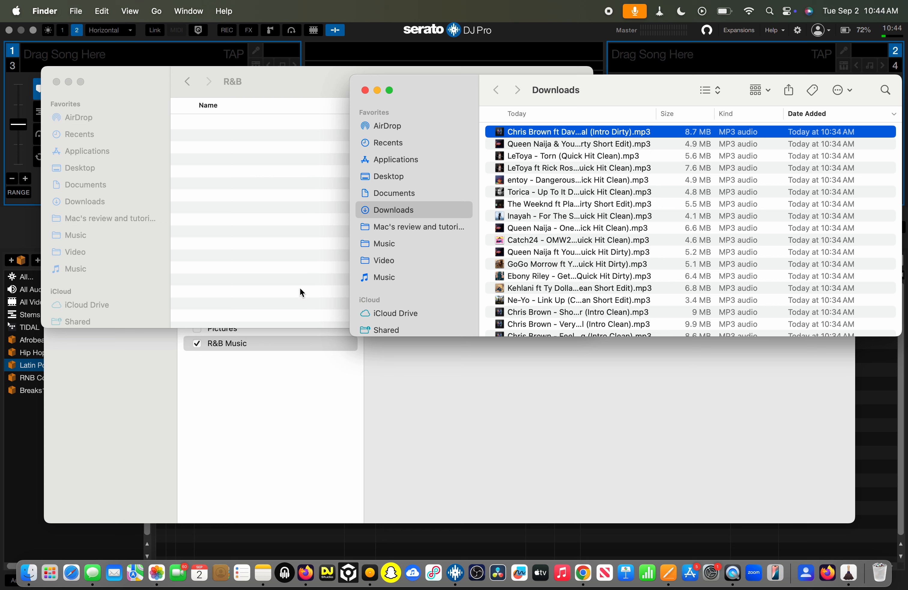
{"action": "left_click", "coordinate": [590, 180]}
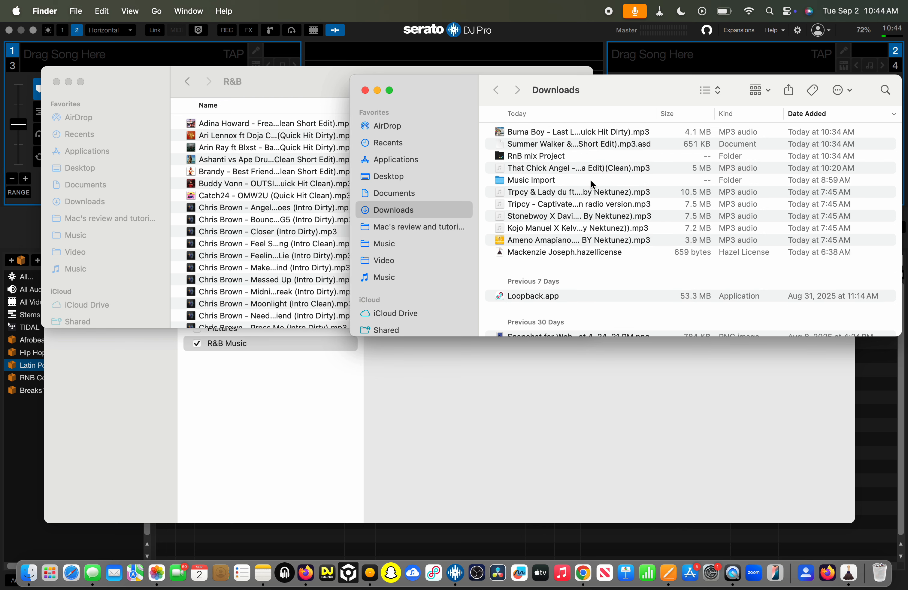
Step: Look through the songs stored in the R&B folder and bring the Downloads window forward again
{"action": "left_click", "coordinate": [252, 170]}
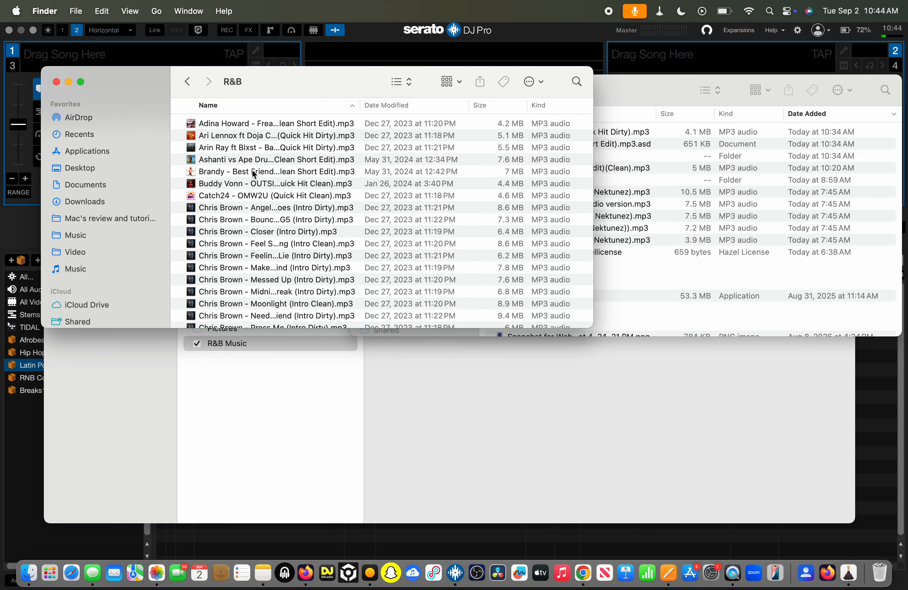
{"action": "left_click", "coordinate": [251, 147]}
{"action": "scroll", "coordinate": [273, 268], "scroll_direction": "down", "scroll_amount": 10}
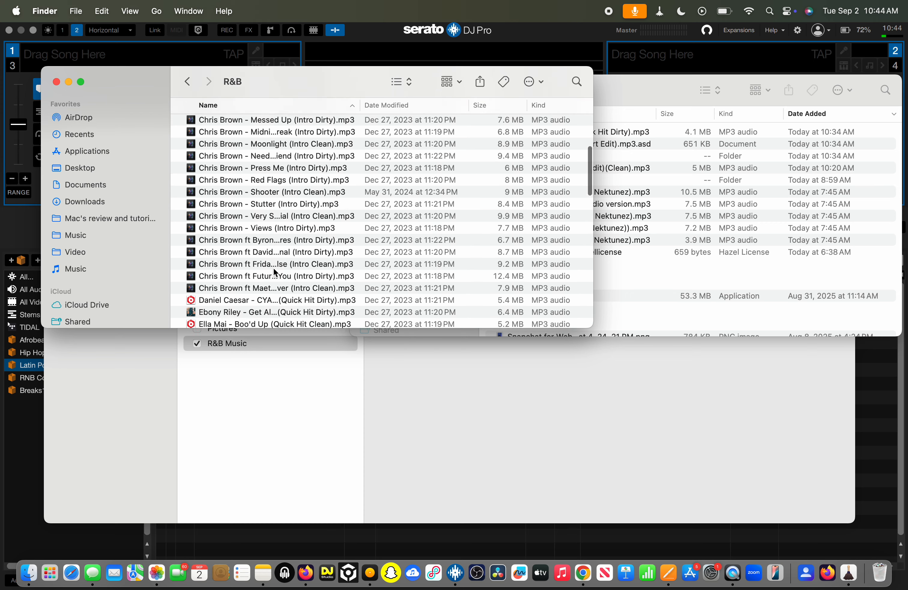
{"action": "scroll", "coordinate": [273, 268], "scroll_direction": "down", "scroll_amount": 10}
{"action": "scroll", "coordinate": [272, 268], "scroll_direction": "up", "scroll_amount": 20}
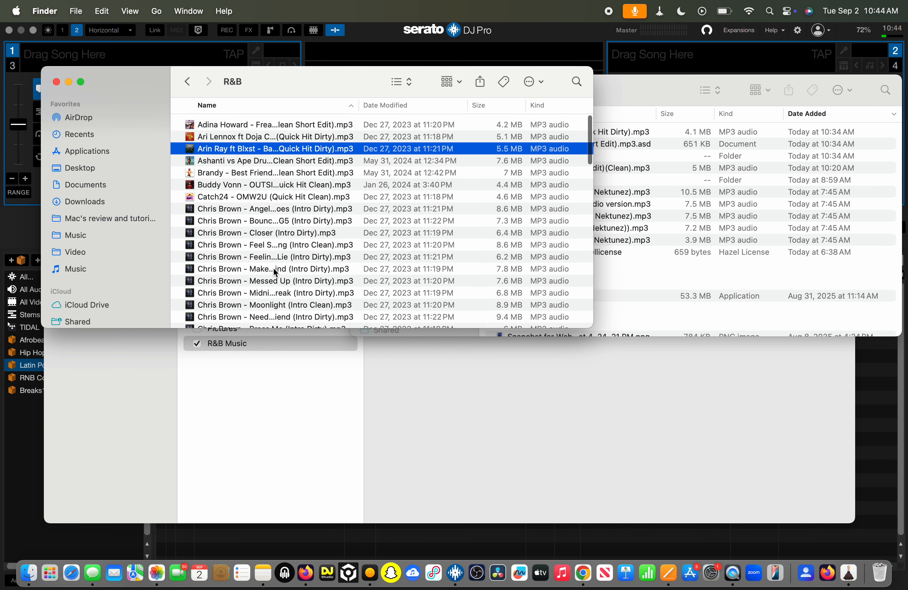
{"action": "left_click", "coordinate": [644, 214]}
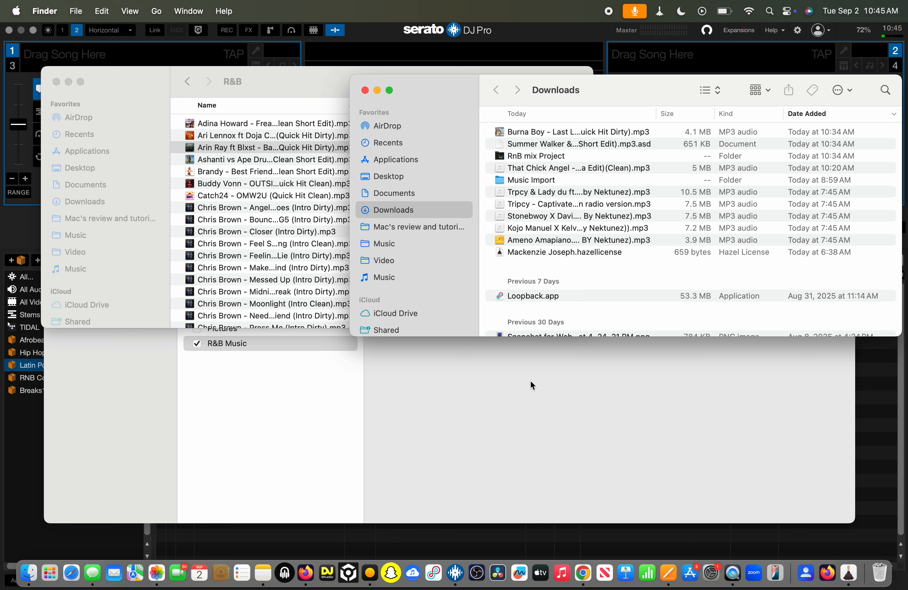
Step: Switch to Hazel and review the conditions and move actions of the existing music rules for the Downloads folder
{"action": "left_click", "coordinate": [319, 391]}
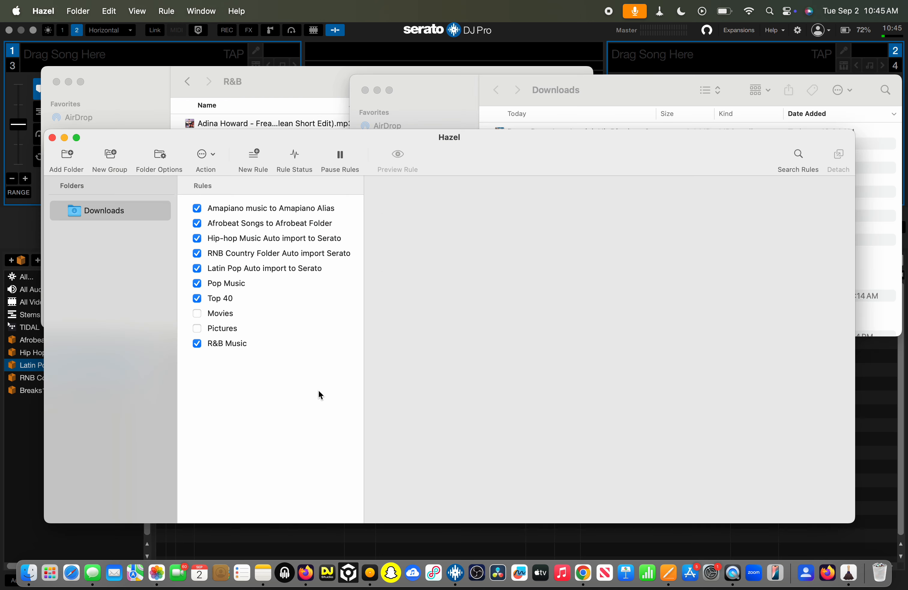
{"action": "left_click", "coordinate": [229, 283]}
{"action": "left_click", "coordinate": [233, 297]}
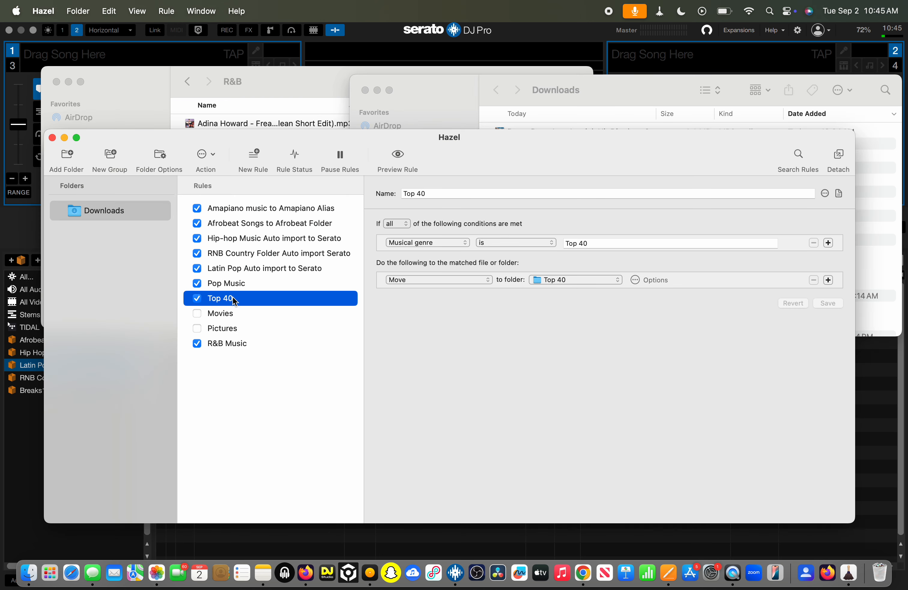
{"action": "left_click", "coordinate": [234, 268]}
{"action": "left_click", "coordinate": [239, 254]}
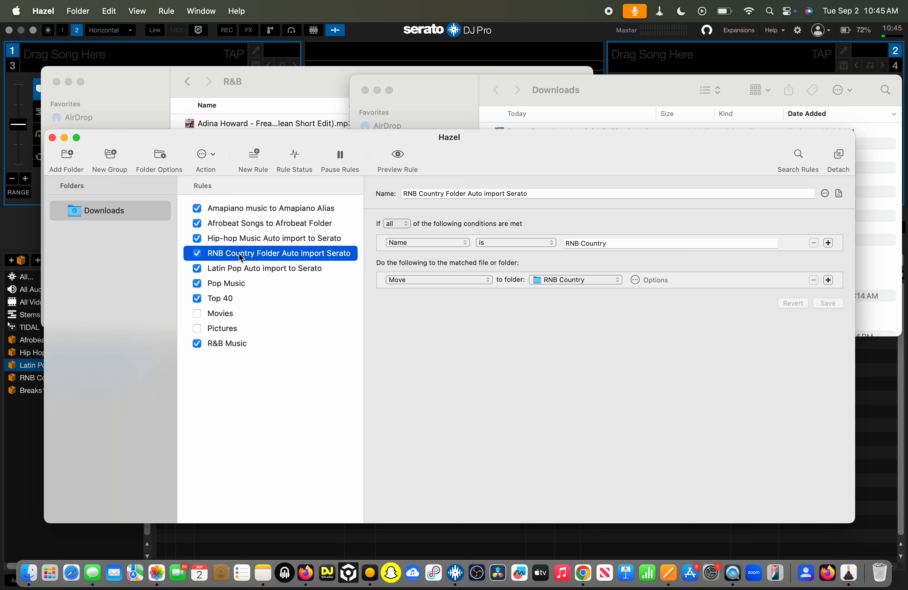
{"action": "left_click", "coordinate": [235, 239]}
{"action": "left_click", "coordinate": [222, 225]}
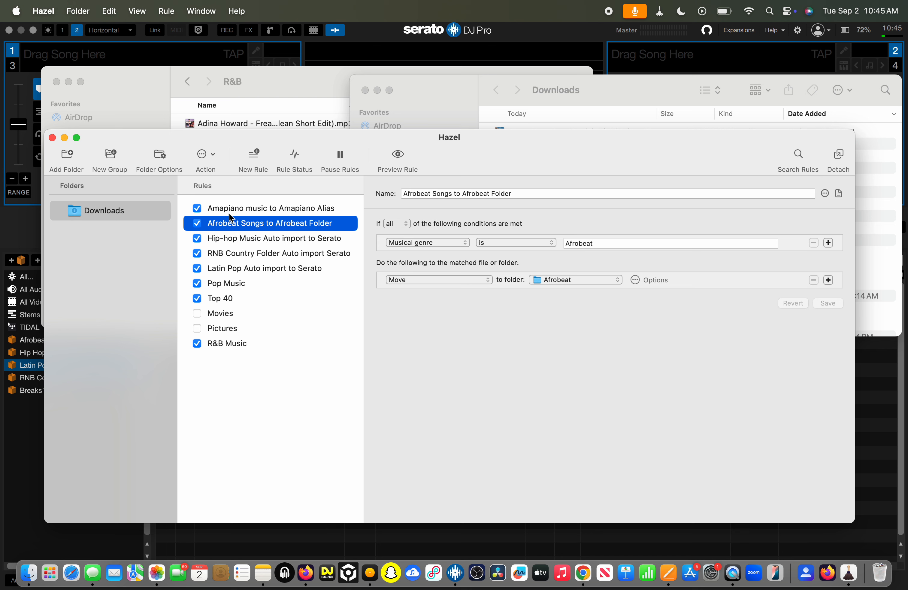
{"action": "left_click", "coordinate": [229, 212]}
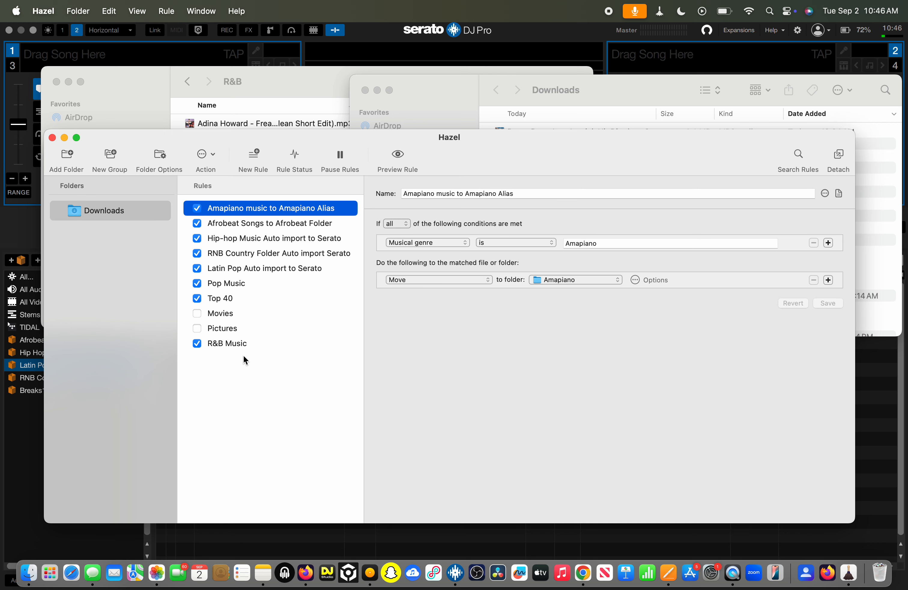
Step: Switch to Finder and check the clean and dirty labels in the R&B folder's song file names
{"action": "key", "text": "super+Tab"}
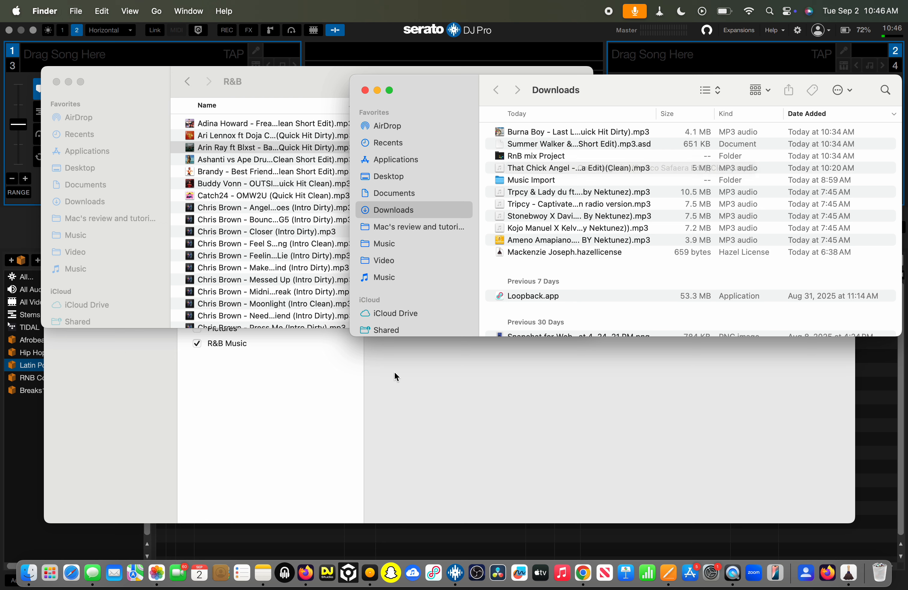
{"action": "left_click", "coordinate": [272, 196]}
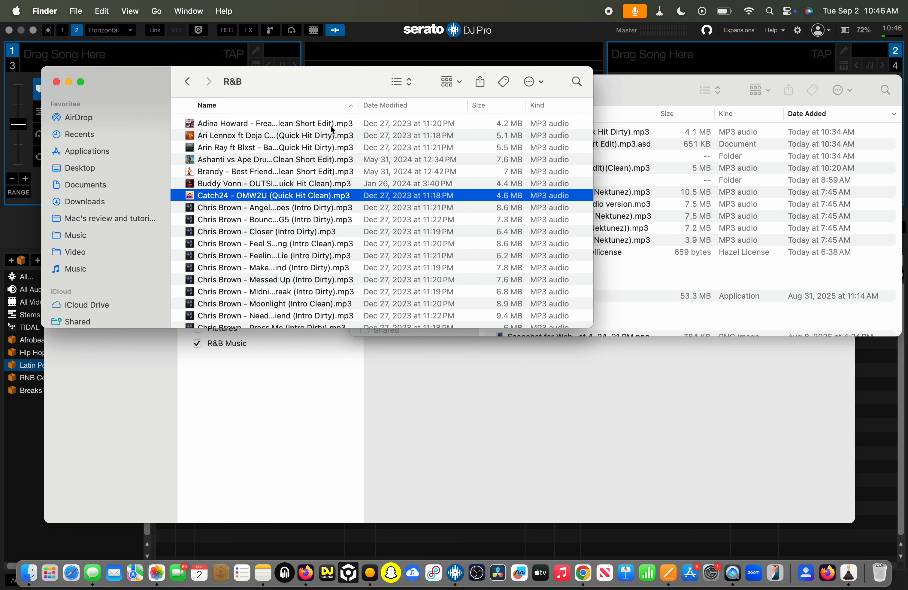
{"action": "left_click", "coordinate": [311, 138]}
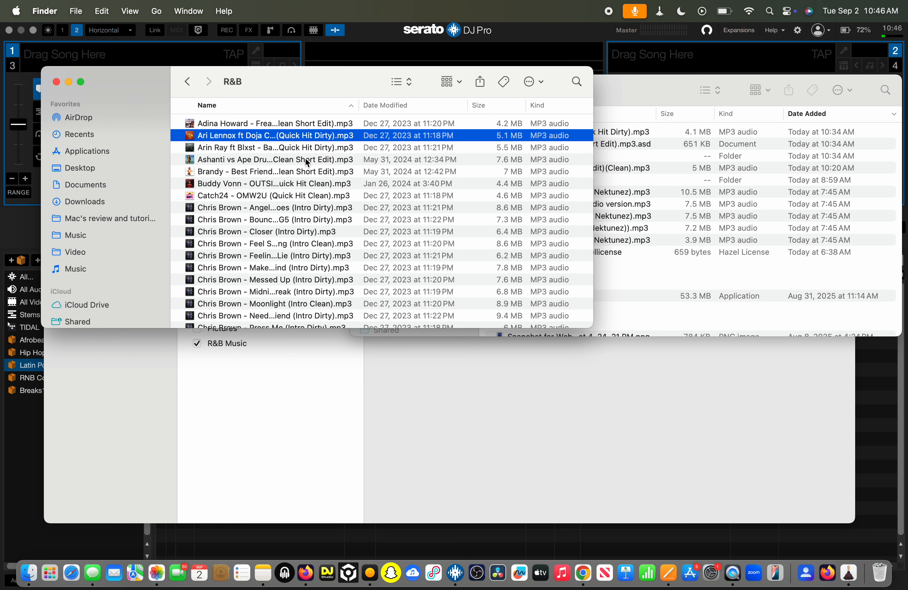
{"action": "left_click", "coordinate": [307, 230]}
Step: In Hazel, try adding a second condition, Name contains "clean", to the R&B Music rule and remove it again
{"action": "key", "text": "super+Tab"}
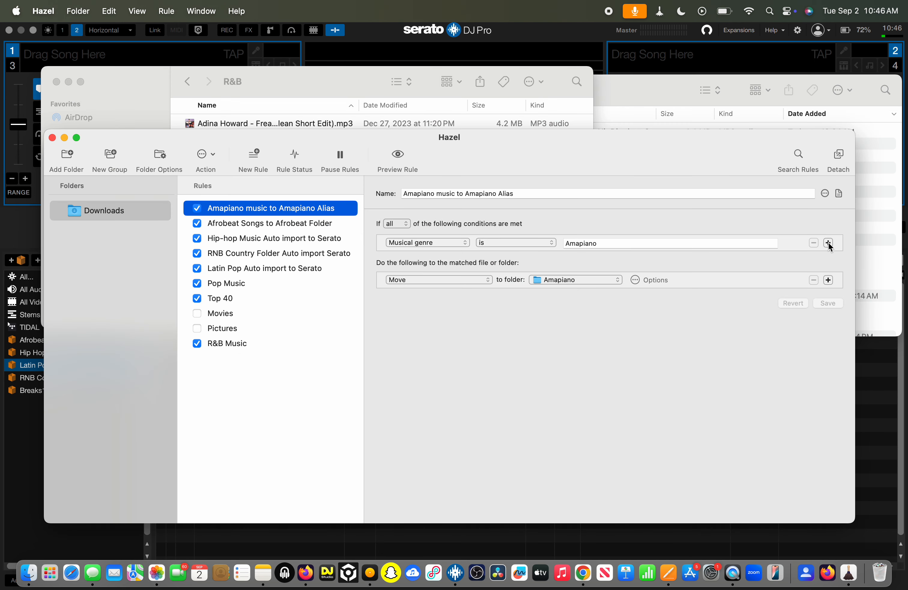
{"action": "left_click", "coordinate": [218, 345]}
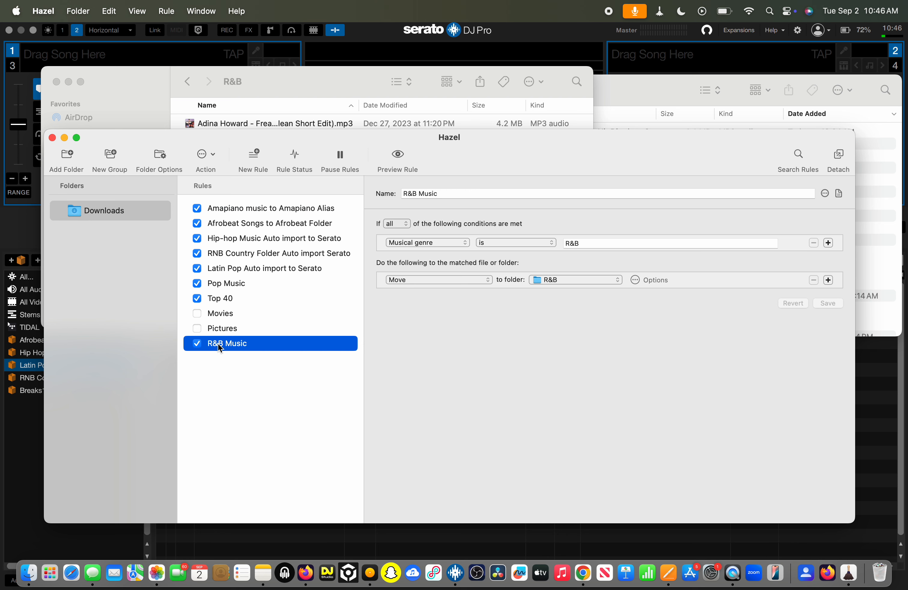
{"action": "left_click", "coordinate": [828, 244]}
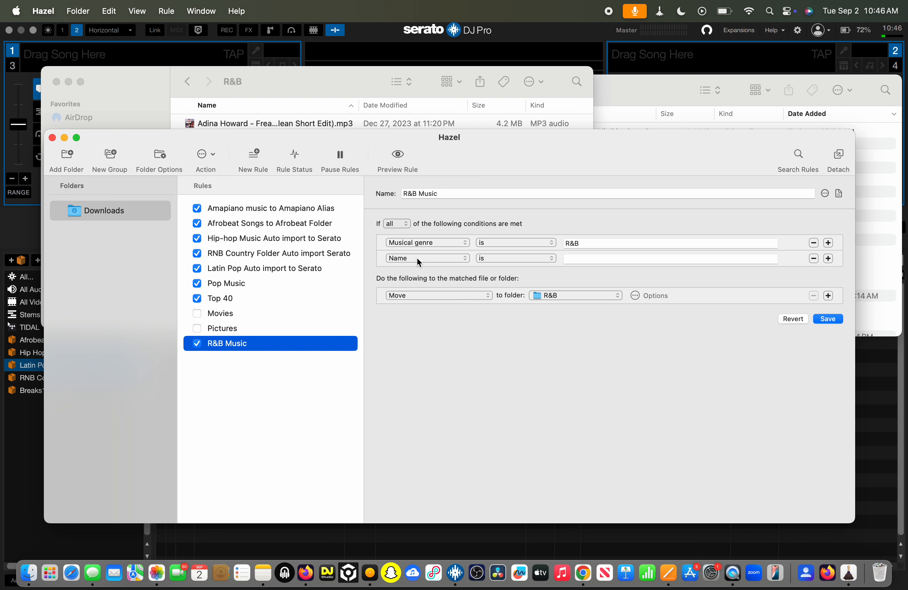
{"action": "left_click", "coordinate": [520, 258]}
{"action": "left_click", "coordinate": [518, 284]}
{"action": "left_click", "coordinate": [595, 260]}
{"action": "type", "text": "clean"}
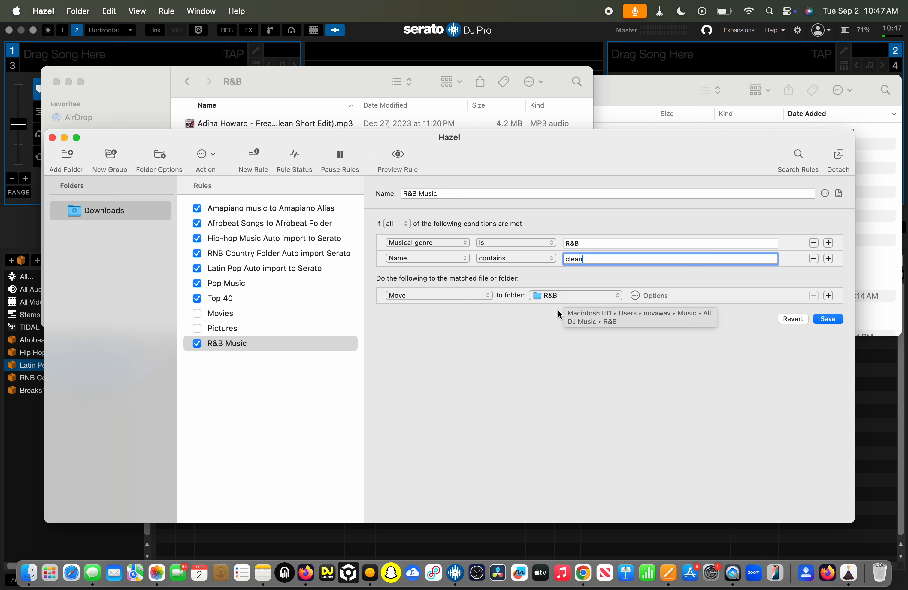
{"action": "left_click", "coordinate": [813, 258]}
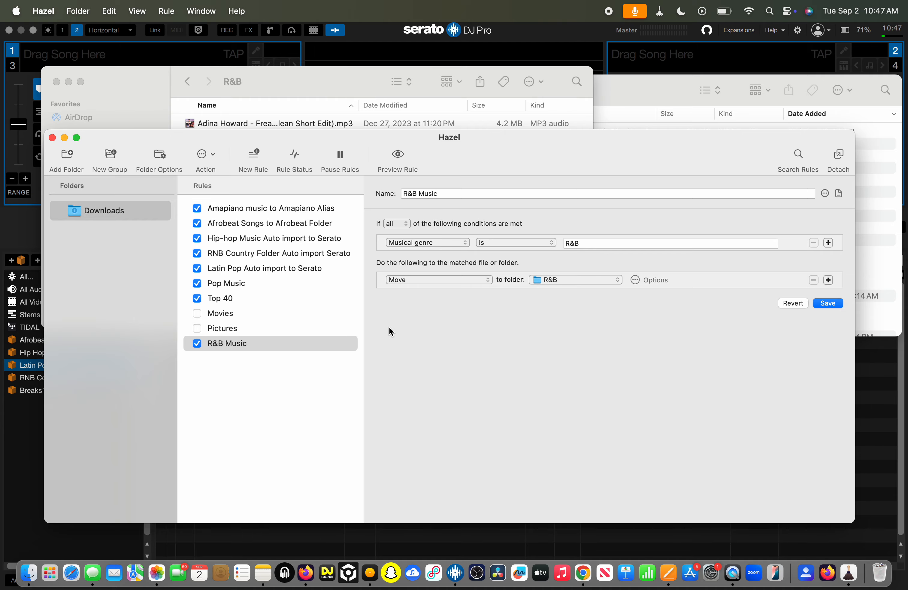
Step: Add the Pop and R&B folders from All DJ Music in Finder to Serato DJ Pro as crates
{"action": "key", "text": "super+Tab"}
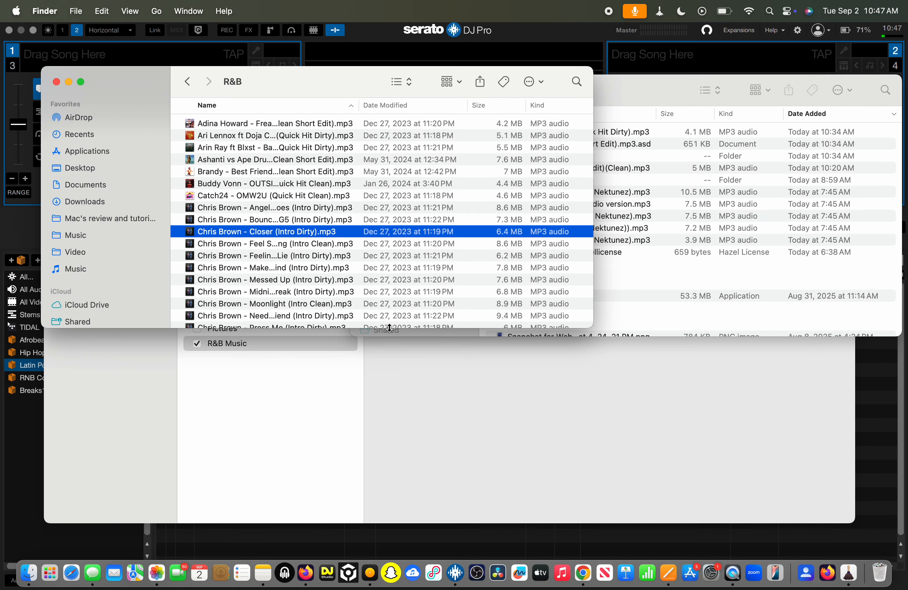
{"action": "key", "text": "super+Tab"}
{"action": "key", "text": "super+Tab"}
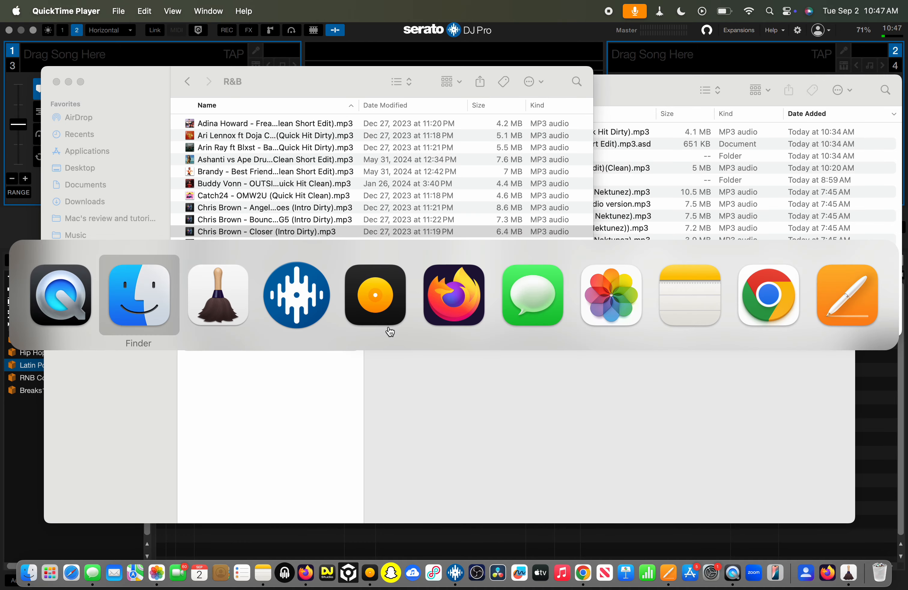
{"action": "key", "text": "super+Tab"}
{"action": "key", "text": "super+Tab"}
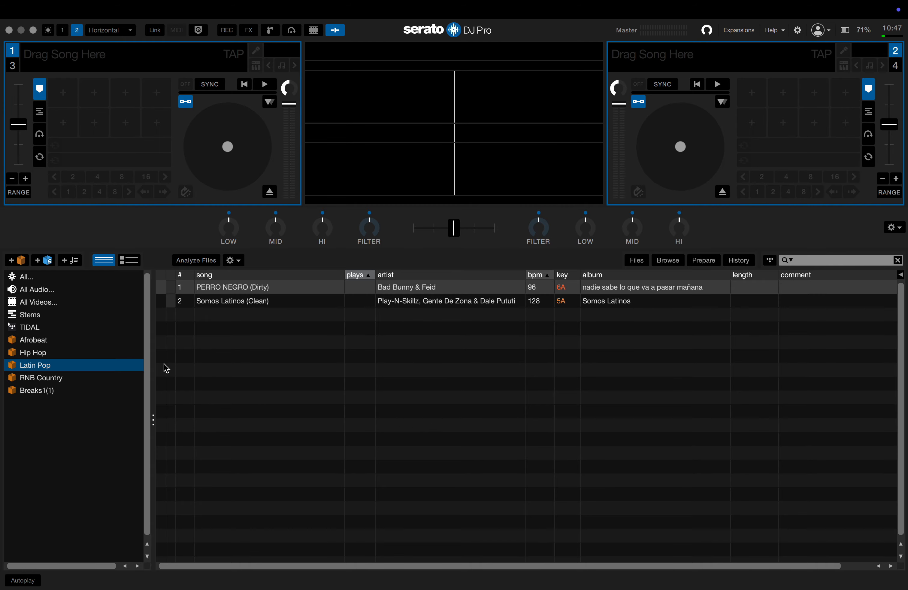
{"action": "key", "text": "super+Tab"}
{"action": "key", "text": "super+Tab"}
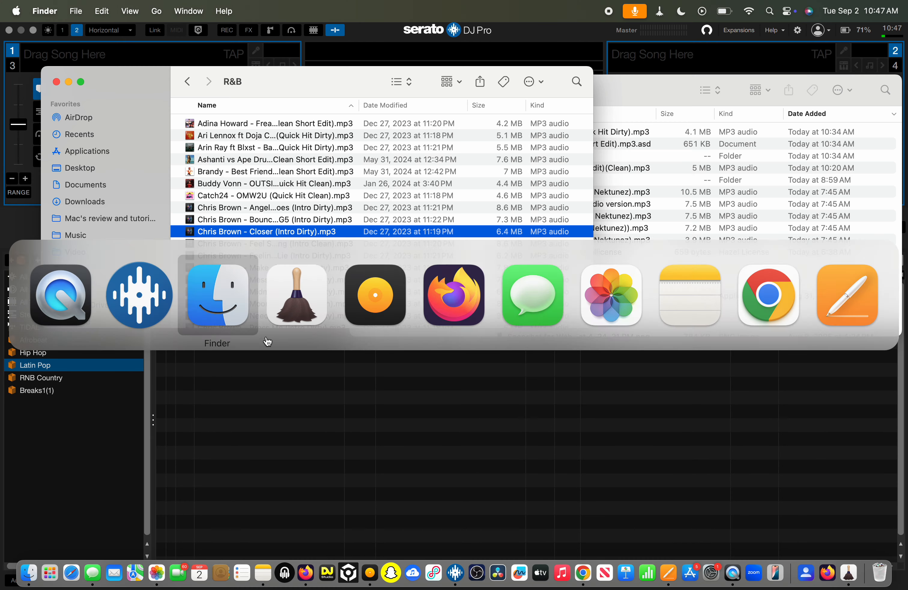
{"action": "left_click", "coordinate": [187, 82]}
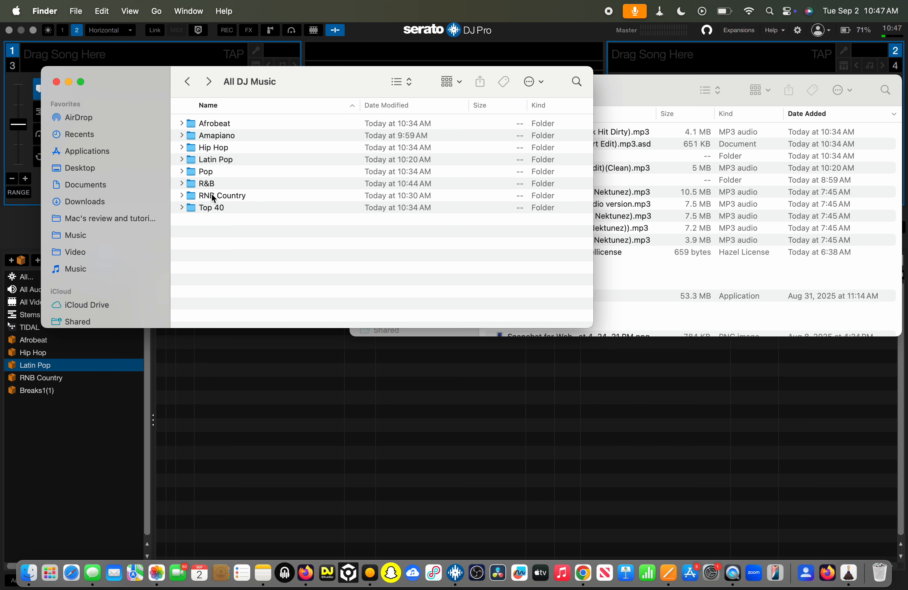
{"action": "left_click", "coordinate": [206, 185]}
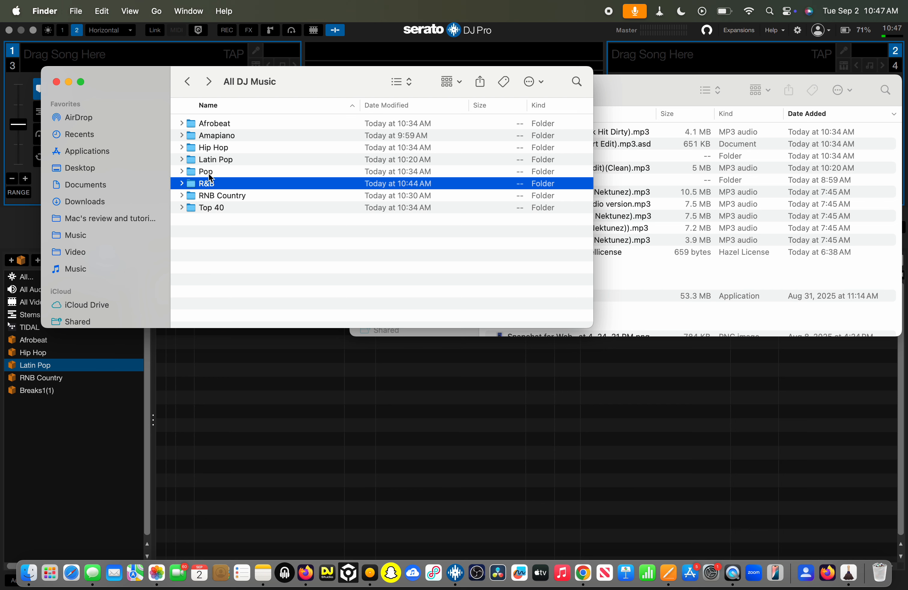
{"action": "left_click", "coordinate": [207, 172], "text": "super"}
{"action": "left_click_drag", "start_coordinate": [205, 173], "coordinate": [69, 423]}
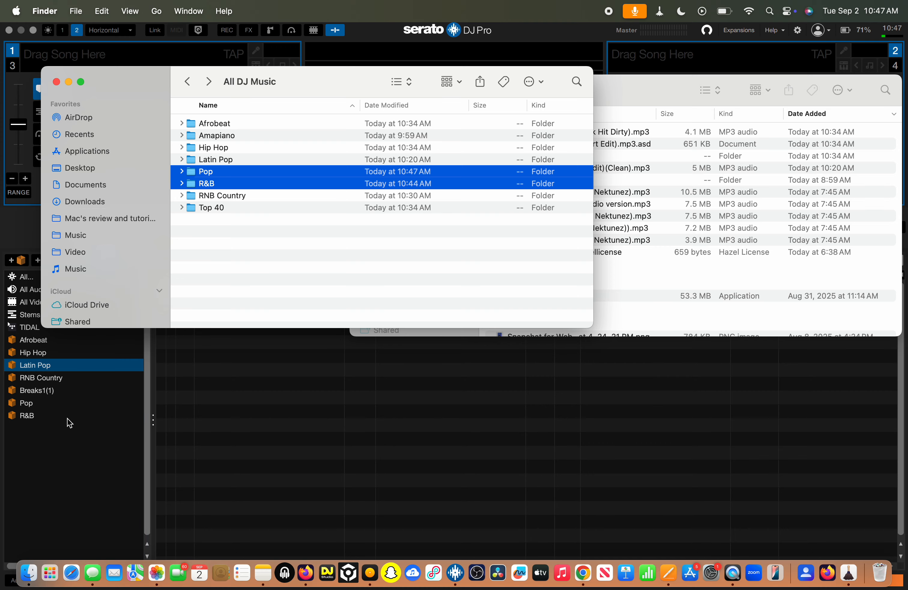
Step: Switch to Serato DJ Pro and view the songs in the Pop and R&B crates
{"action": "left_click", "coordinate": [69, 423]}
{"action": "left_click", "coordinate": [45, 407]}
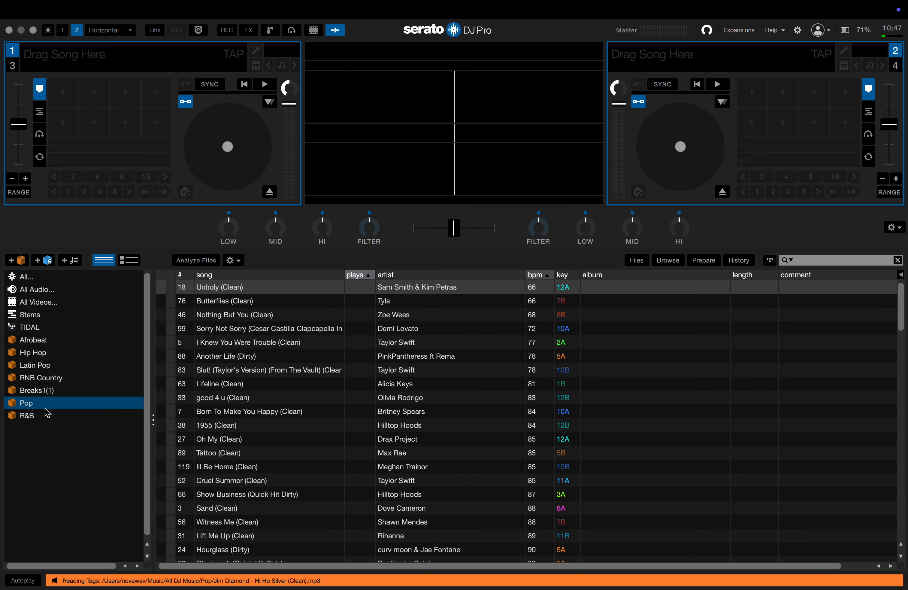
{"action": "left_click", "coordinate": [49, 415]}
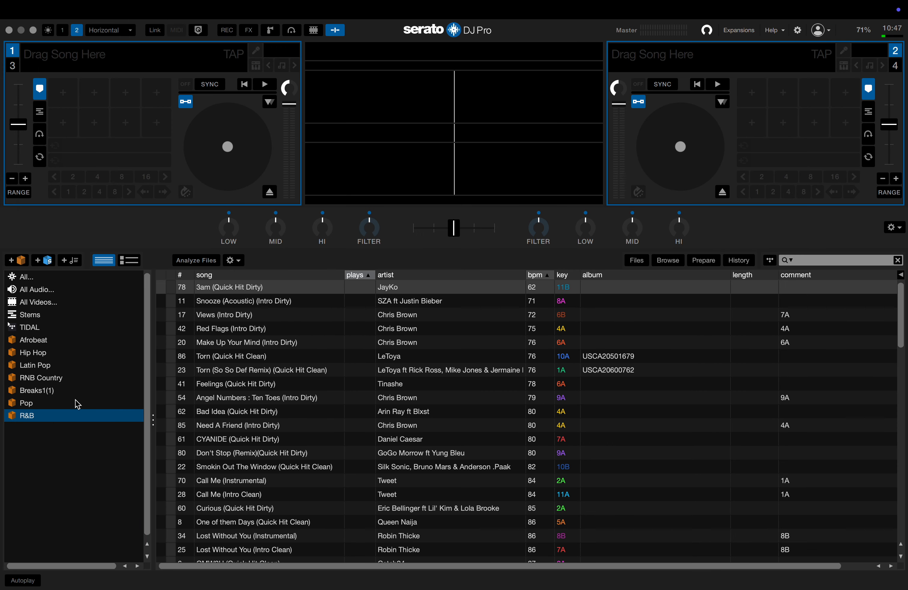
{"action": "left_click", "coordinate": [78, 403]}
Step: Switch to Finder to view the All DJ Music genre folders, and switch to djay Pro to view its library
{"action": "key", "text": "super+Tab"}
{"action": "left_click", "coordinate": [270, 240]}
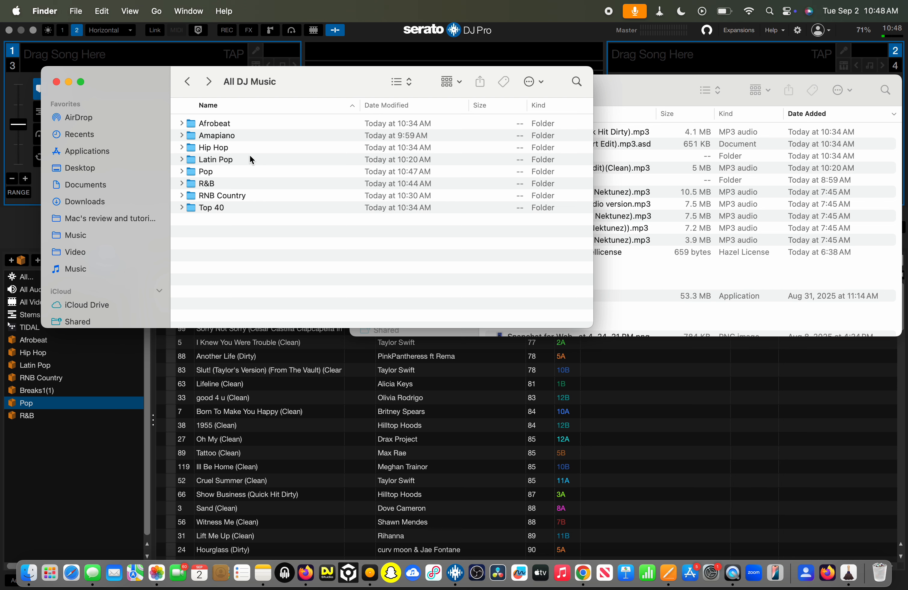
{"action": "key", "text": "super+Tab"}
{"action": "key", "text": "super+Tab"}
{"action": "key", "text": "super+Tab"}
{"action": "key", "text": "super+Tab"}
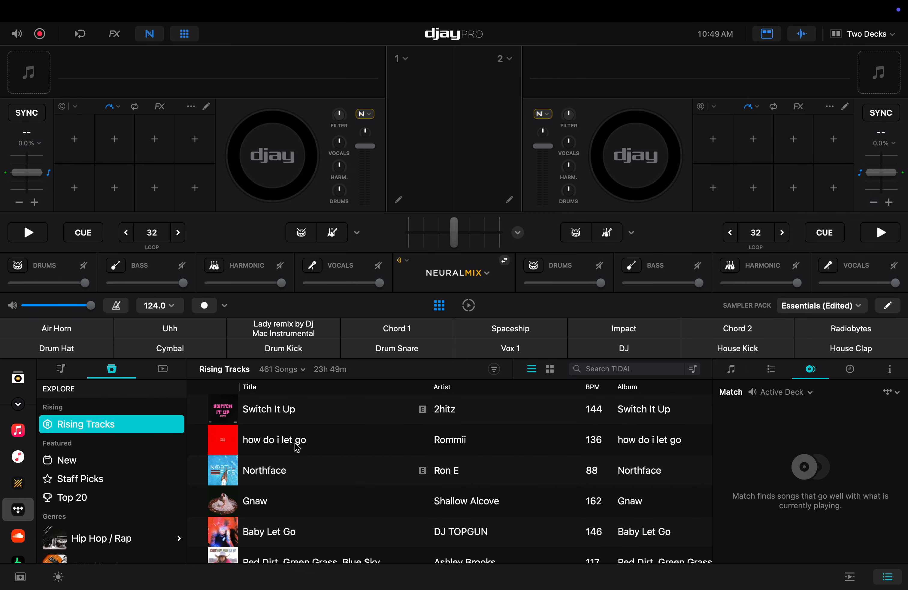
{"action": "key", "text": "super+Tab"}
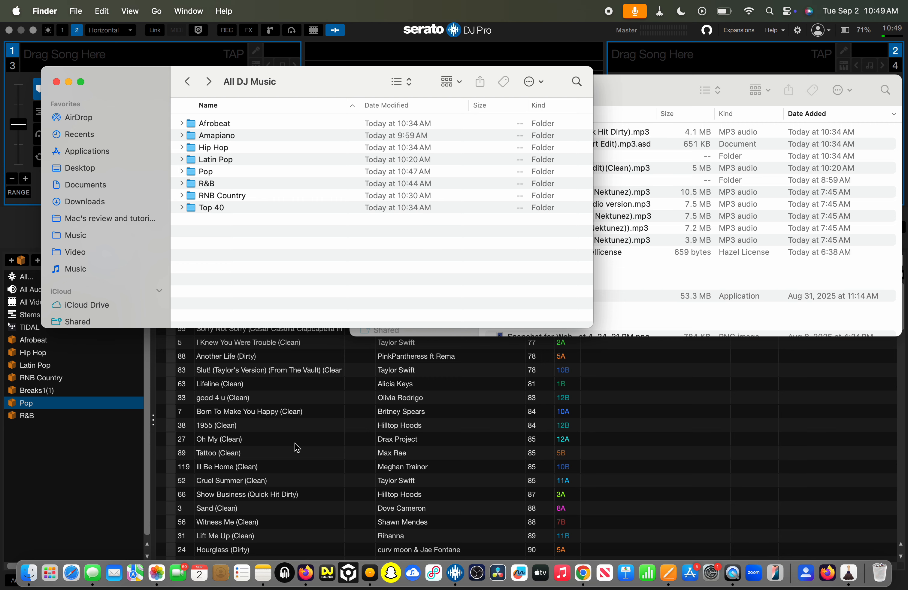
{"action": "key", "text": "ctrl+Right"}
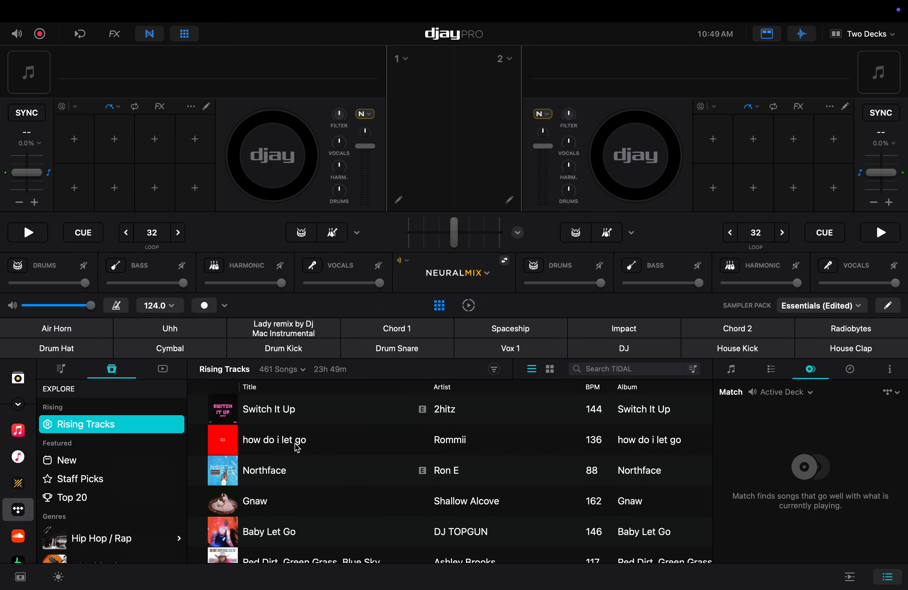
{"action": "key", "text": "ctrl+Left"}
Step: Switch back to Hazel and view the R&B Music rule
{"action": "key", "text": "super+Tab"}
{"action": "key", "text": "super+Tab"}
{"action": "key", "text": "super+Tab"}
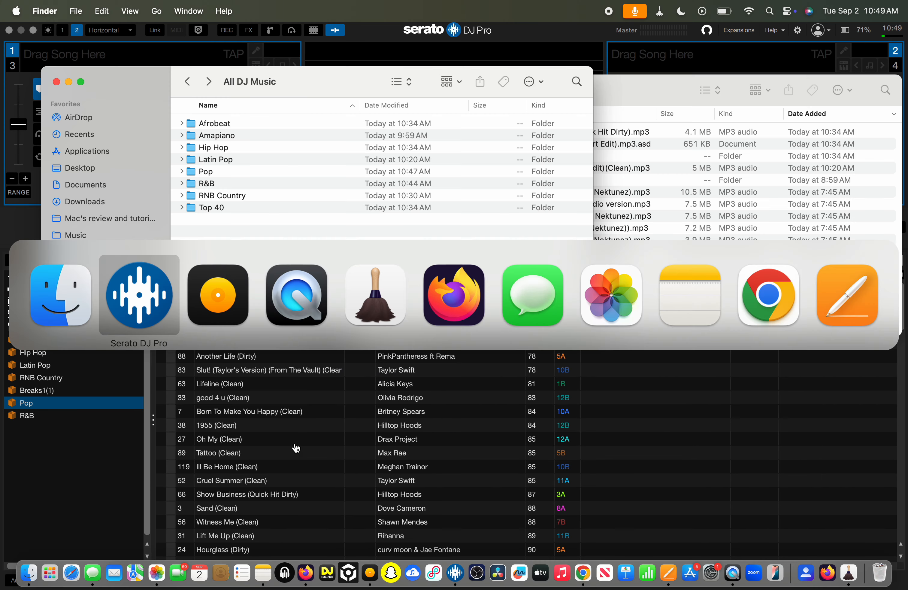
{"action": "key", "text": "super+Tab"}
{"action": "key", "text": "super+Tab"}
{"action": "key", "text": "super+Tab"}
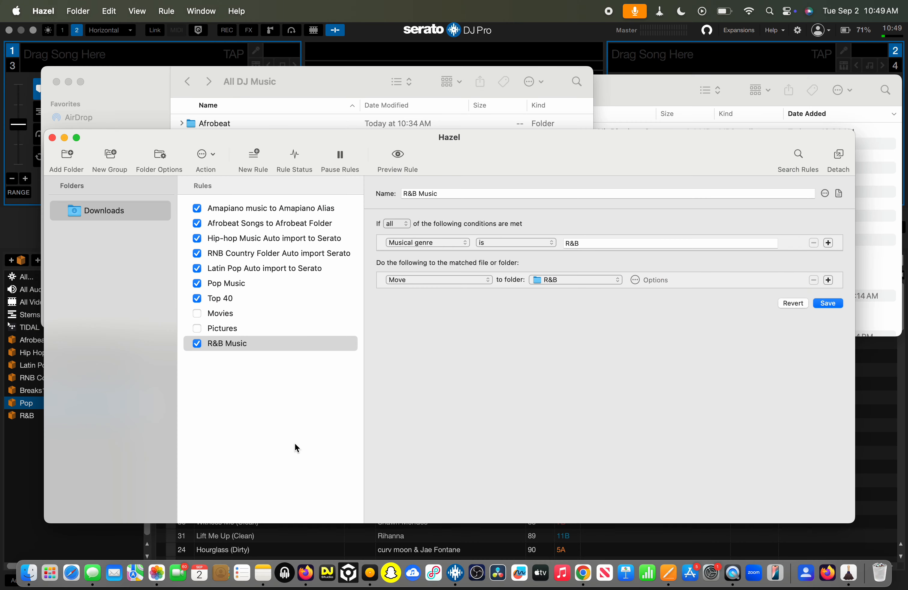